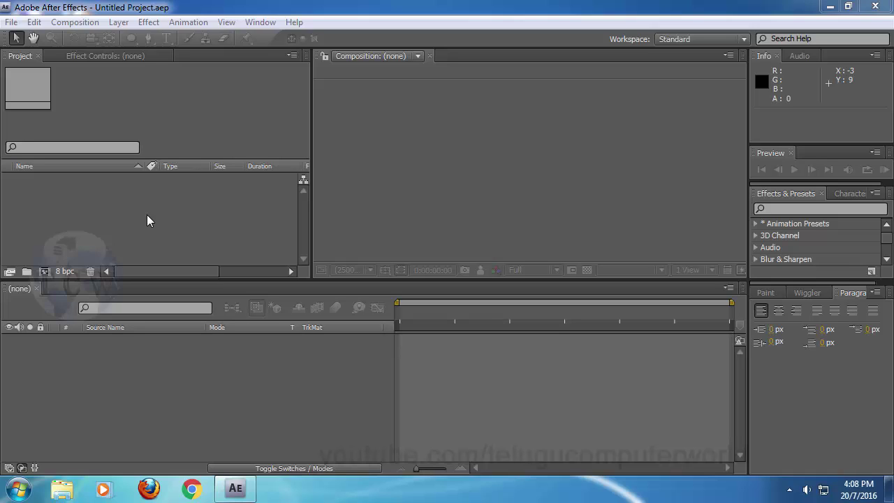
# Create a 10-second composition named Comp 1 with the PAL D1/DV Widescreen Square Pixel preset.
pyautogui.click(146, 218)
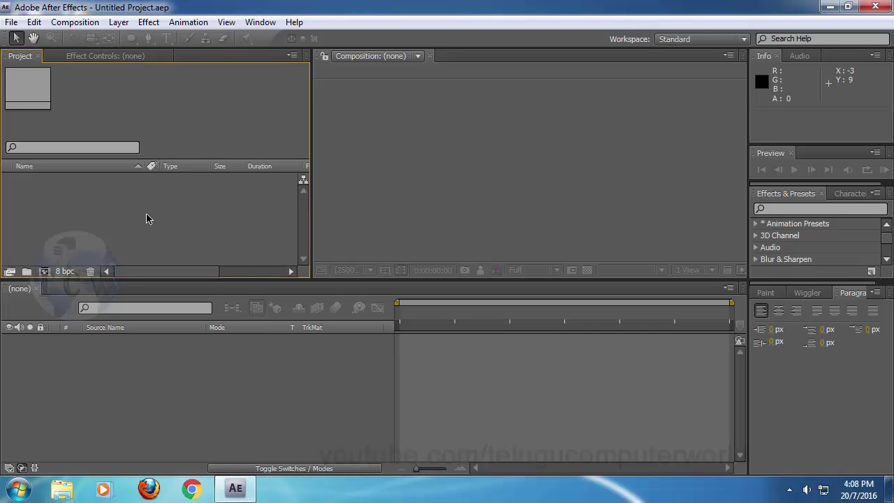
pyautogui.click(44, 271)
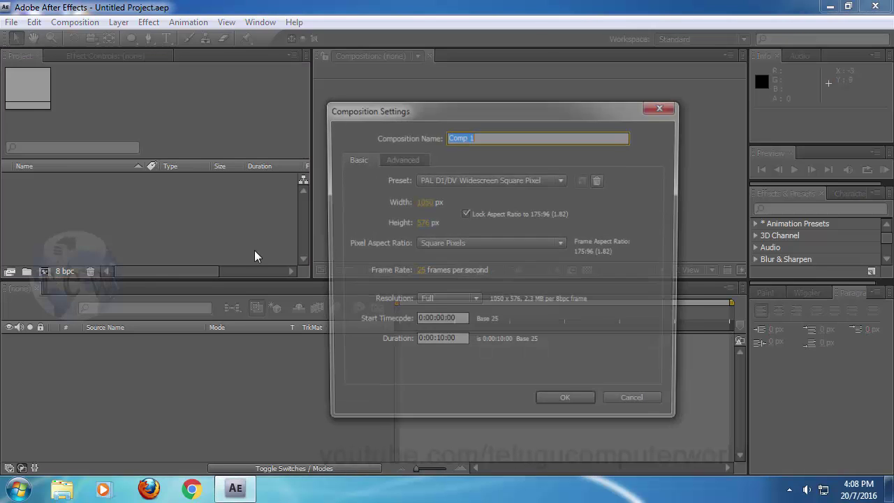
pyautogui.click(560, 408)
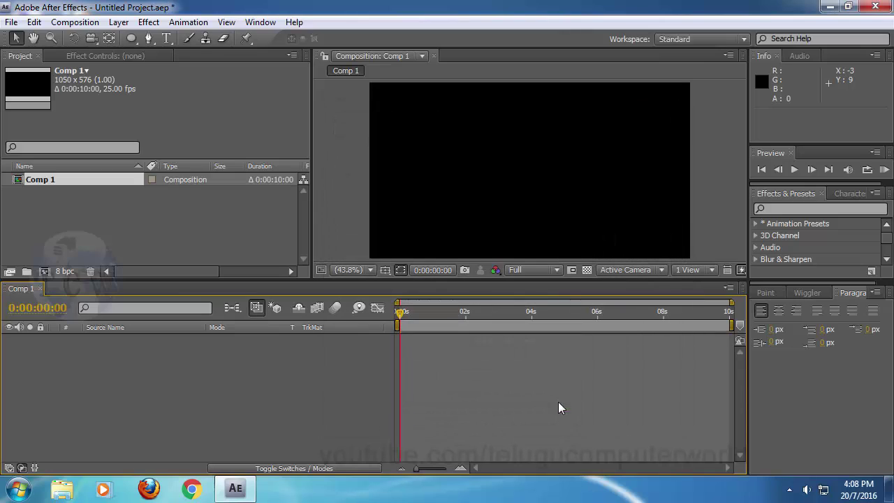
# Import the GDM_1 video from the Videos folder of the footage into the project.
pyautogui.click(179, 253)
pyautogui.doubleClick(146, 222)
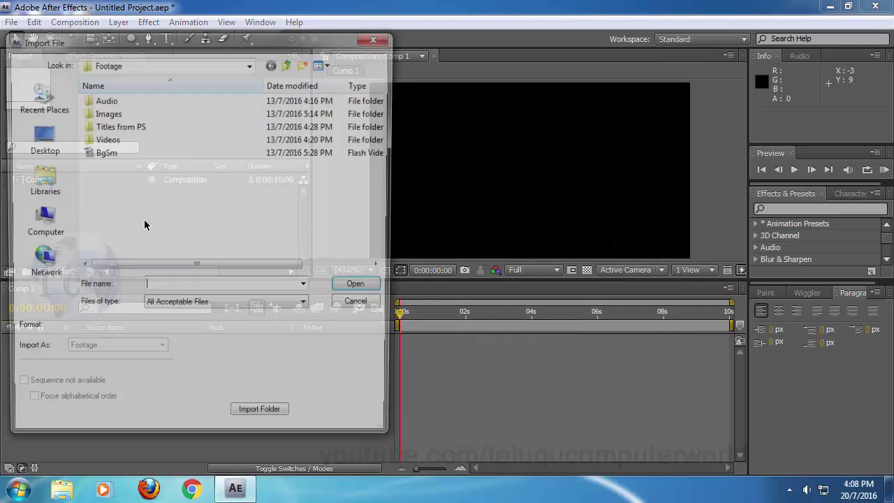
pyautogui.doubleClick(105, 138)
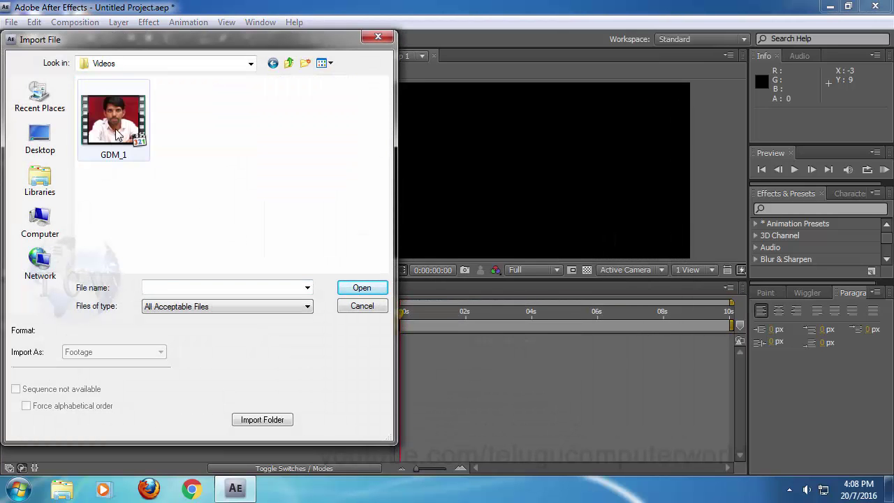
pyautogui.click(116, 126)
pyautogui.click(360, 288)
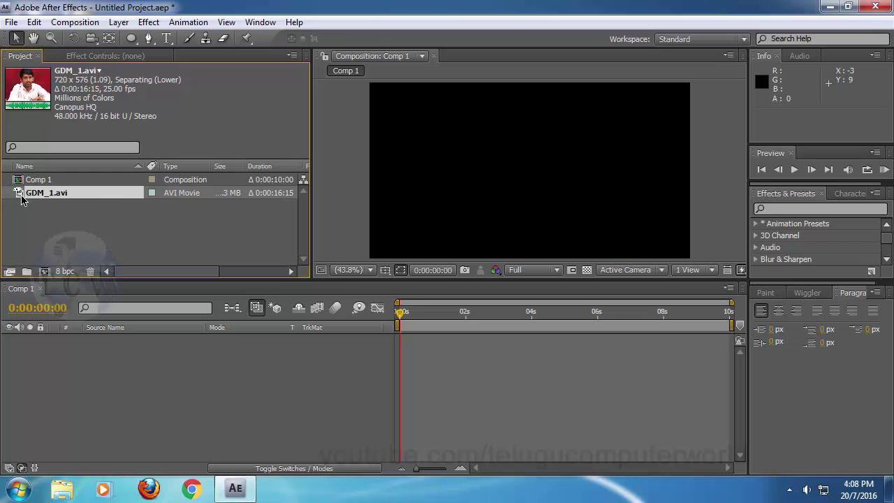
# Add GDM_1.avi to Comp 1 and reposition it to about 528, 285.7 so it fills the frame height.
pyautogui.moveTo(21, 196); pyautogui.dragTo(525, 187)
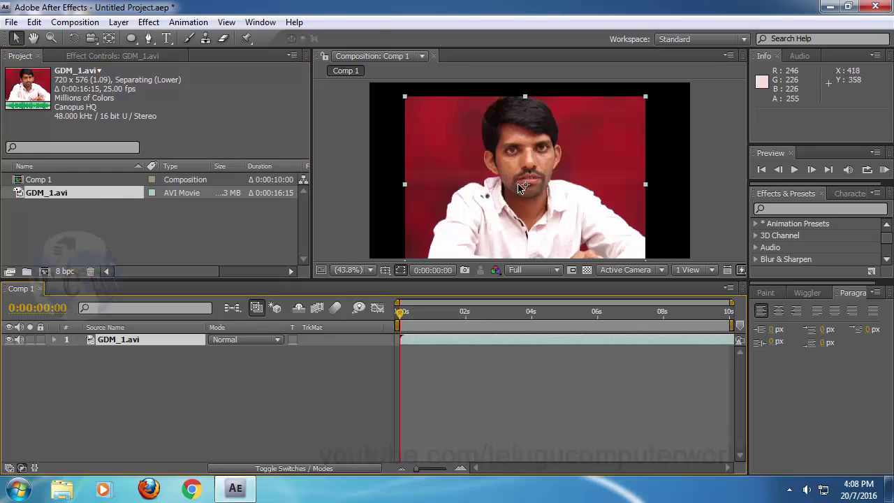
pyautogui.moveTo(574, 151); pyautogui.dragTo(582, 145)
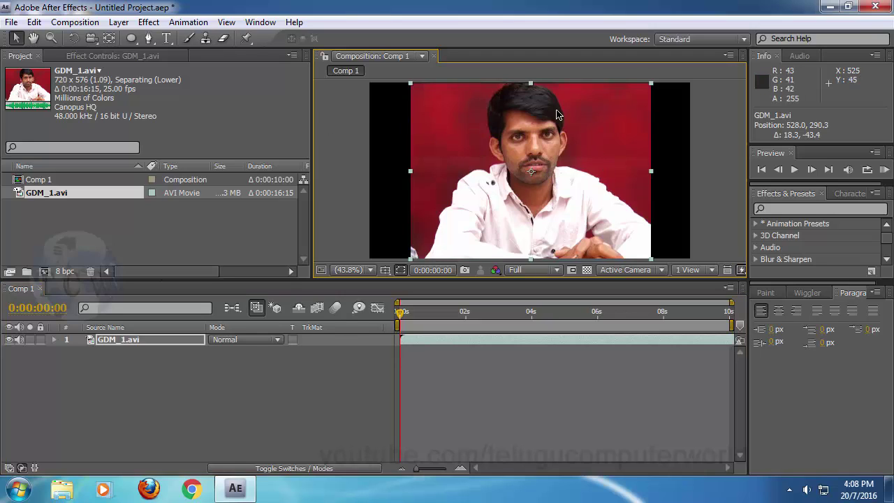
pyautogui.moveTo(585, 126); pyautogui.dragTo(585, 125)
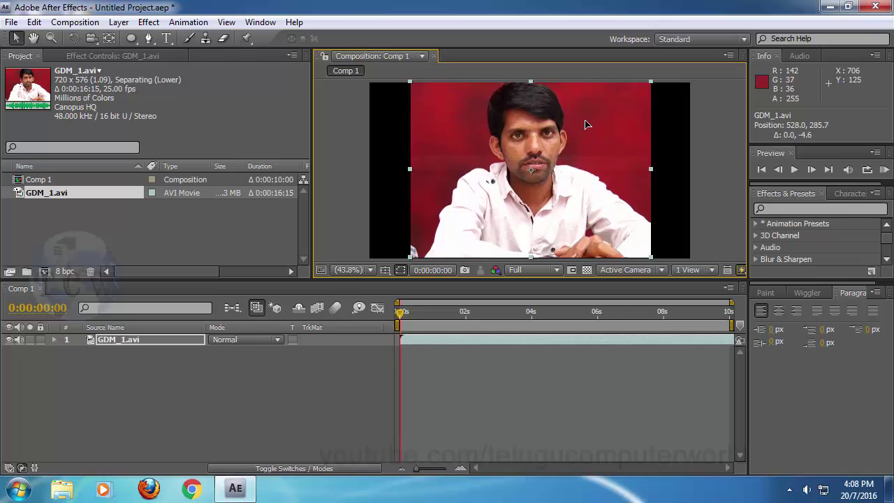
pyautogui.click(246, 395)
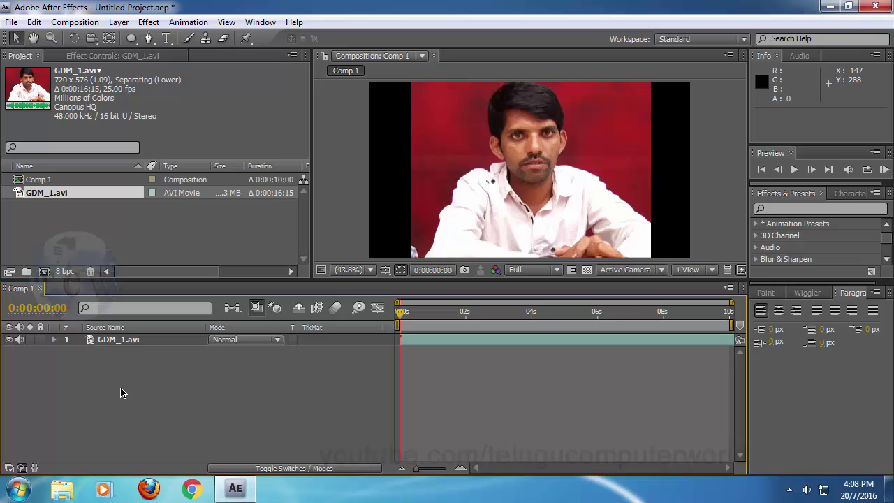
# Open the GDM_1.avi layer in its own Layer view and compare it with the Comp 1 view.
pyautogui.click(110, 342)
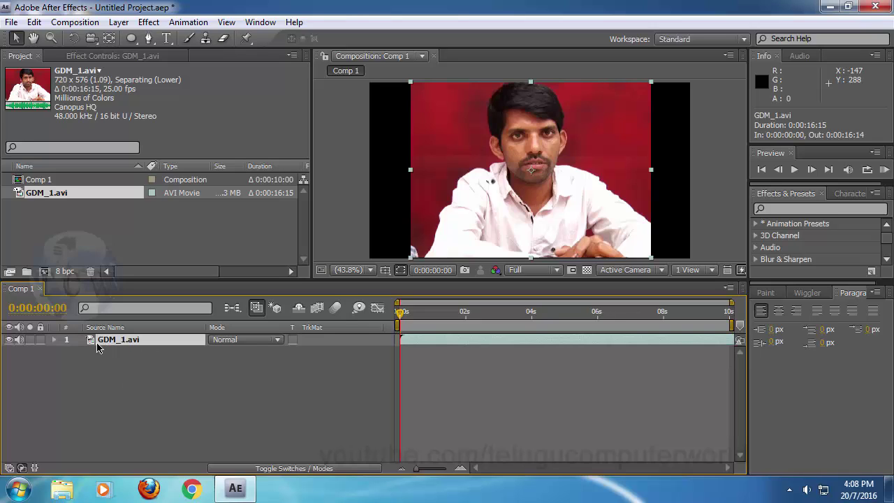
pyautogui.click(90, 341)
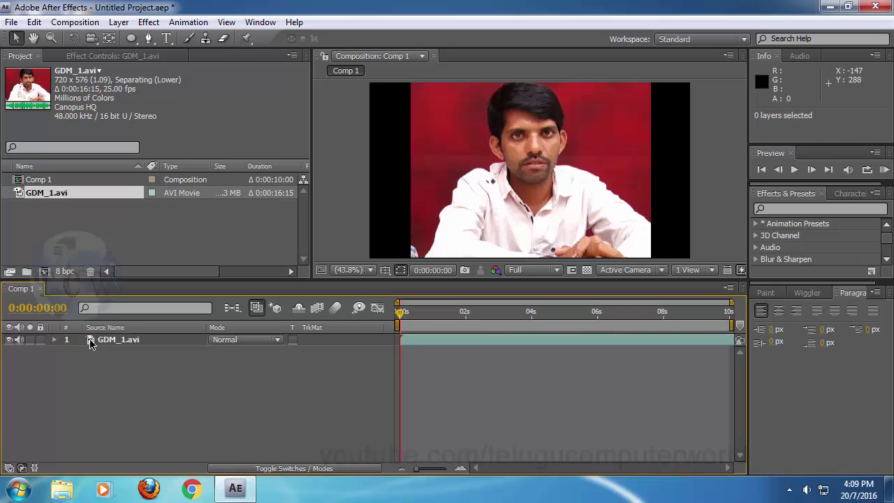
pyautogui.doubleClick(90, 342)
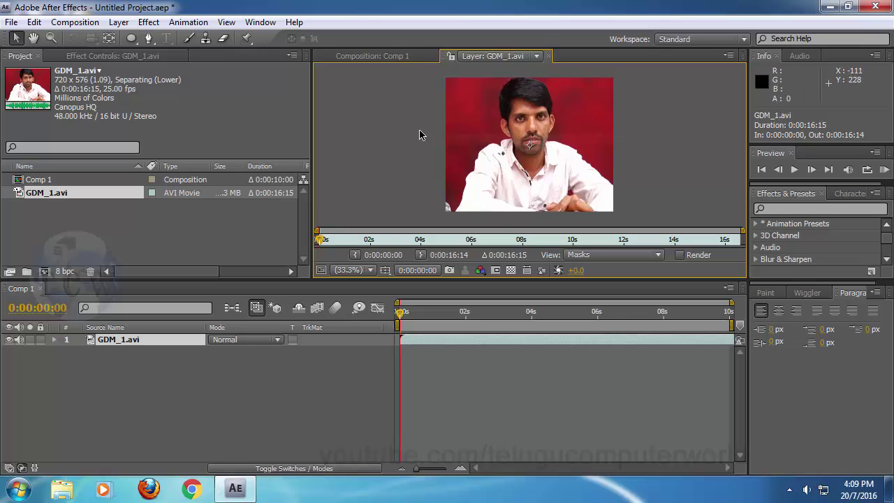
pyautogui.click(382, 56)
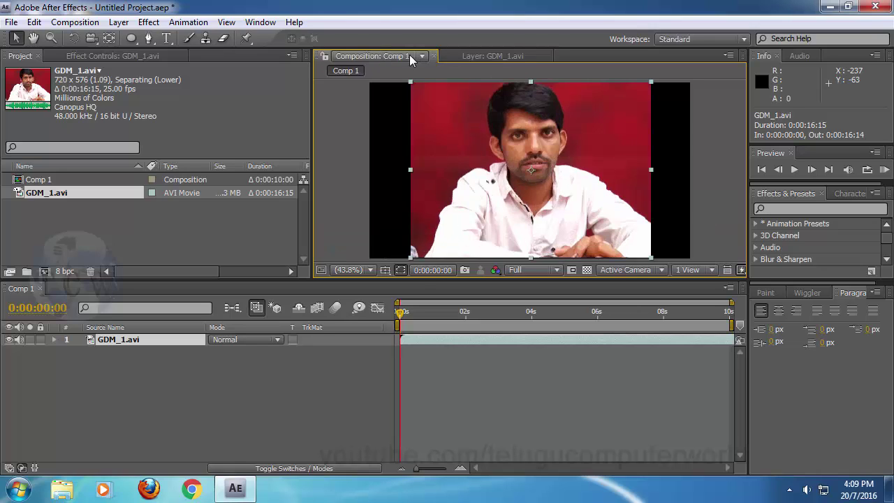
pyautogui.click(509, 55)
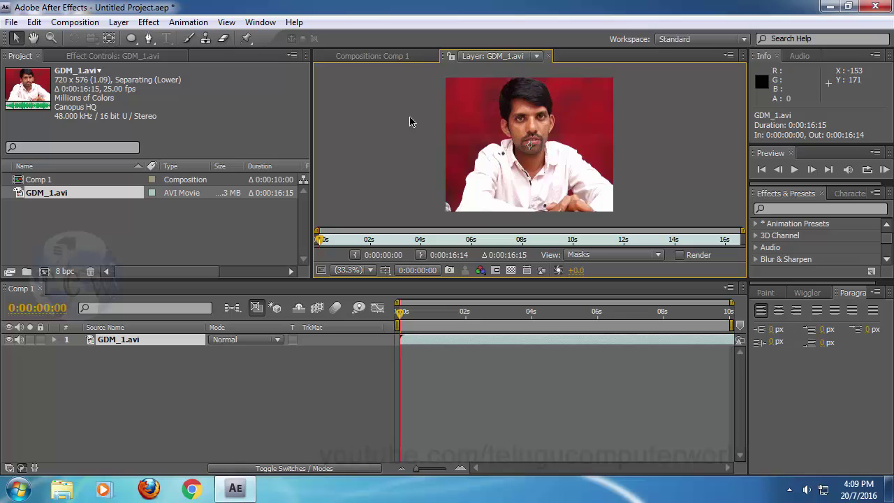
pyautogui.click(384, 55)
pyautogui.click(497, 56)
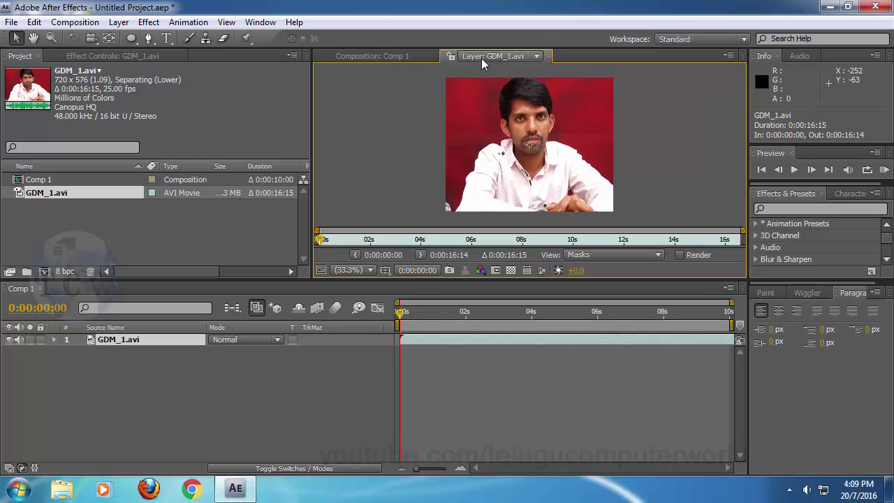
# Undock the GDM_1.avi Layer view, turn on Render, and dock it side by side with the composition view.
pyautogui.click(729, 55)
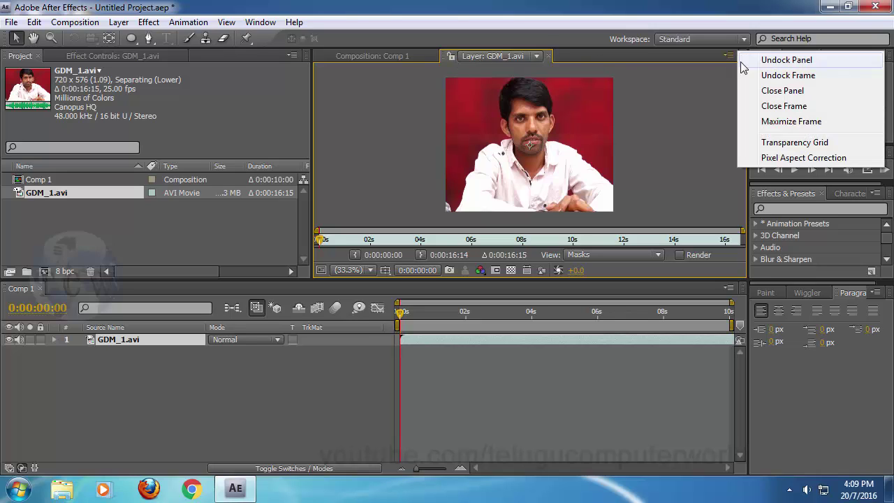
pyautogui.click(822, 62)
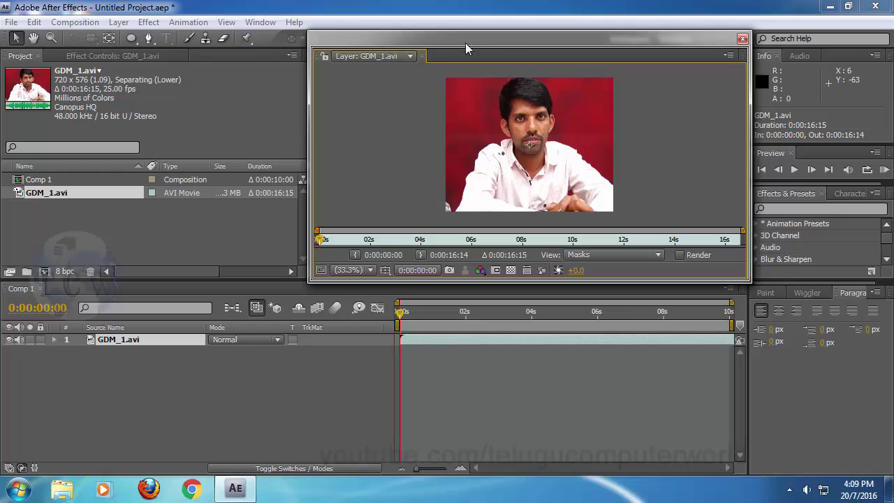
pyautogui.moveTo(499, 40); pyautogui.dragTo(339, 120)
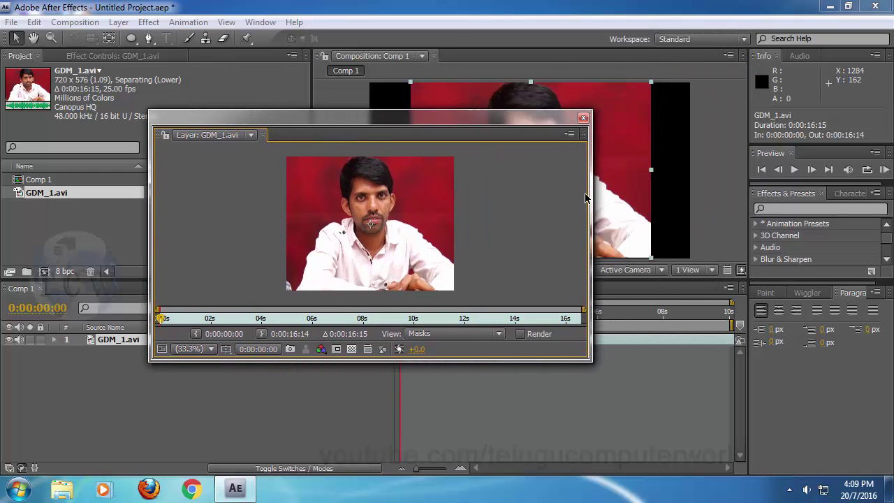
pyautogui.moveTo(592, 199); pyautogui.dragTo(515, 210)
pyautogui.click(487, 333)
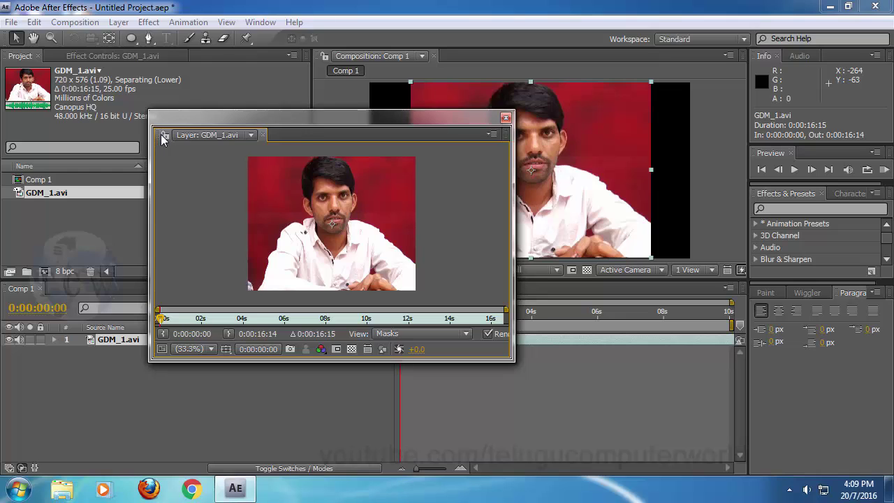
pyautogui.moveTo(160, 139); pyautogui.dragTo(735, 136)
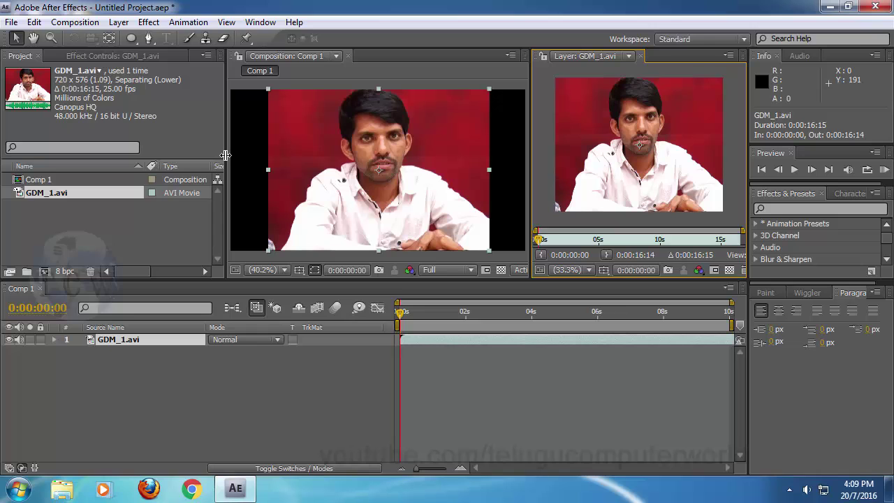
# Widen the composition and Layer views, and move the current time to 0:00:00:07.
pyautogui.moveTo(225, 155); pyautogui.dragTo(124, 161)
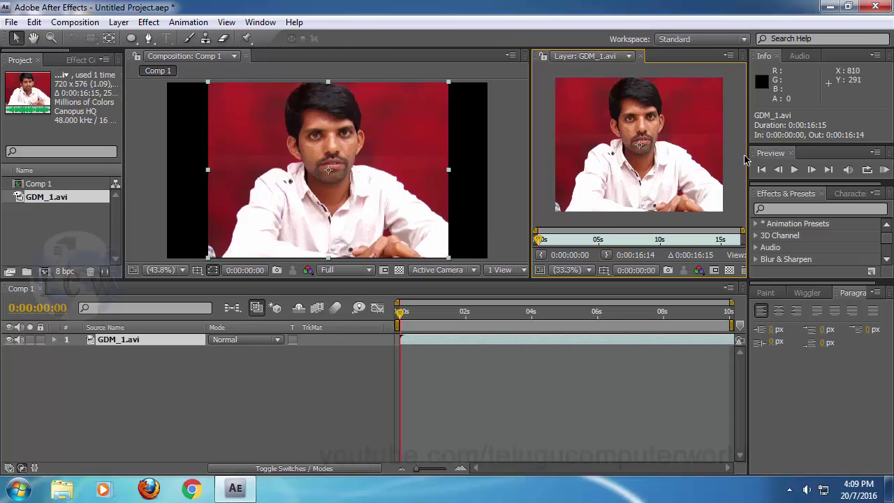
pyautogui.moveTo(746, 163); pyautogui.dragTo(839, 164)
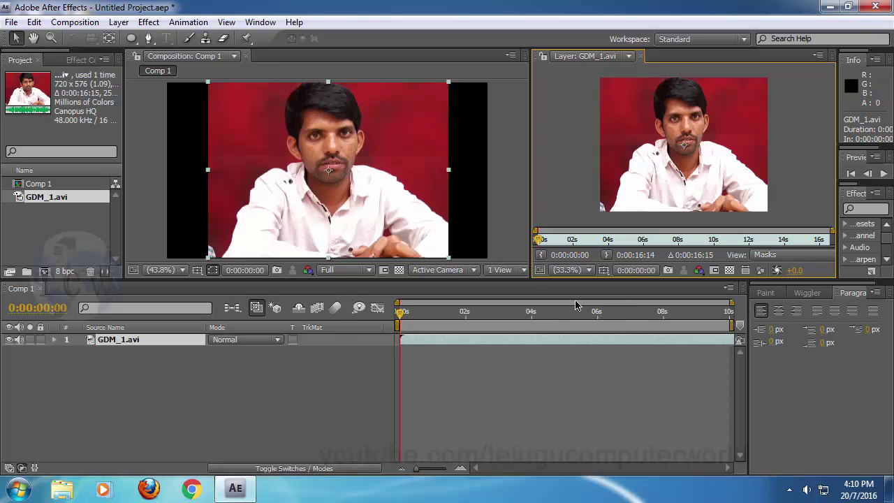
pyautogui.moveTo(417, 316)
pyautogui.mouseDown()
pyautogui.moveTo(432, 315)
pyautogui.moveTo(409, 315)
pyautogui.mouseUp()
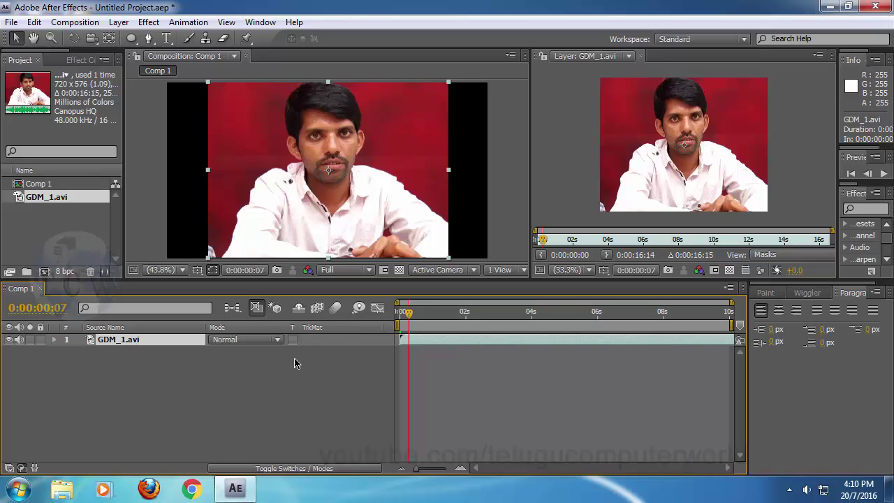
# Cycle through the available shape tools: Rectangle, Rounded Rectangle, Ellipse, Polygon and Star.
pyautogui.click(130, 40)
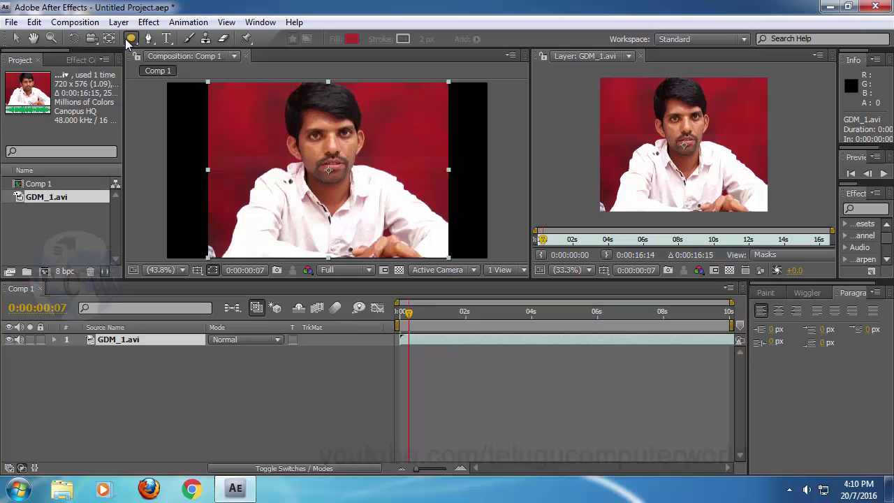
pyautogui.click(132, 41)
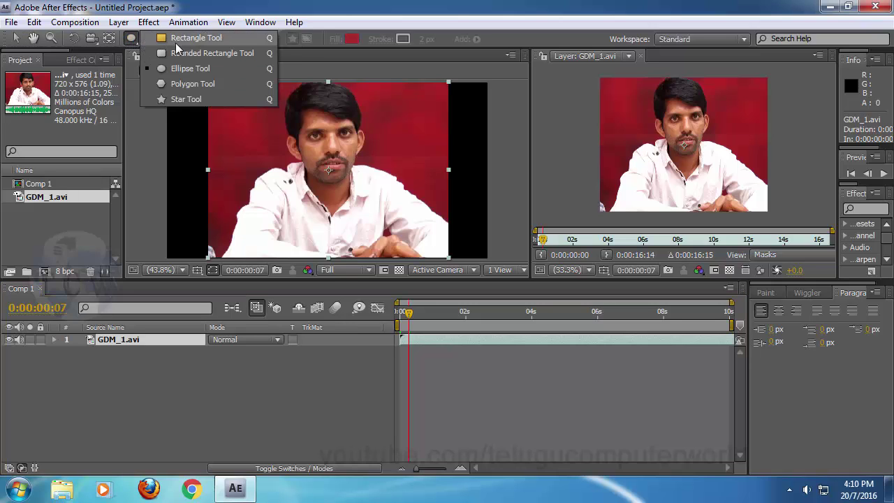
pyautogui.click(130, 40)
pyautogui.click(130, 40)
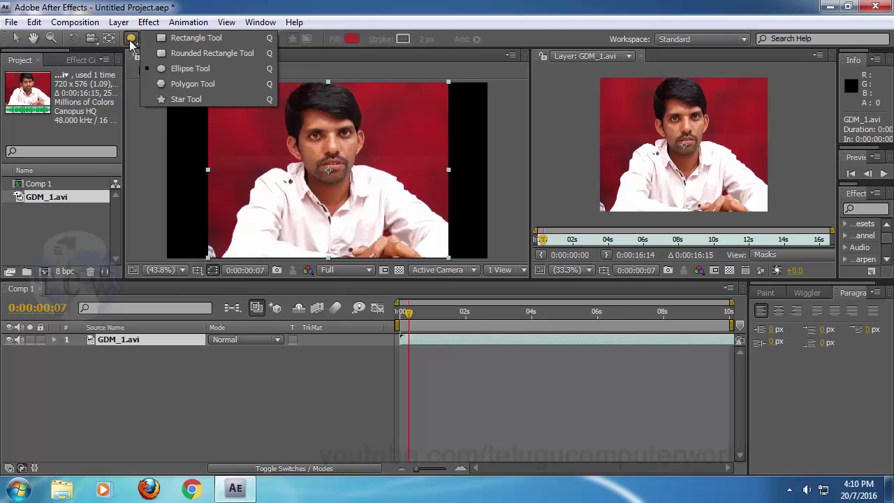
pyautogui.click(195, 39)
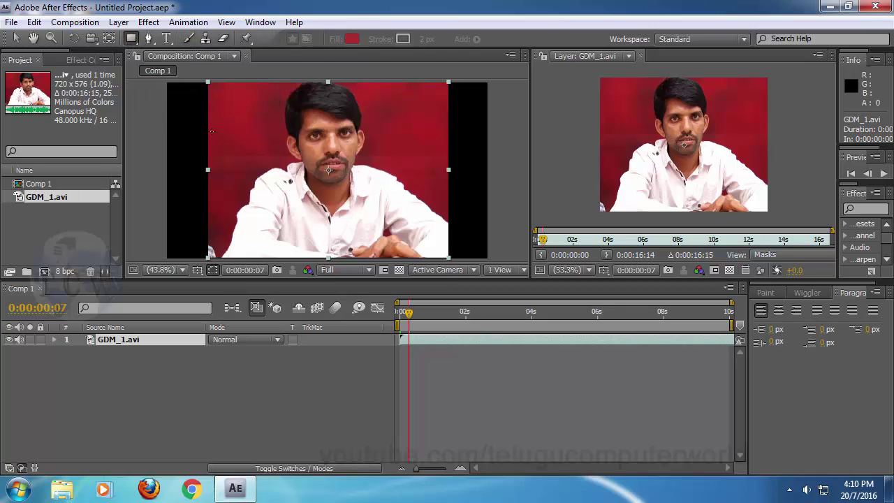
pyautogui.click(134, 41)
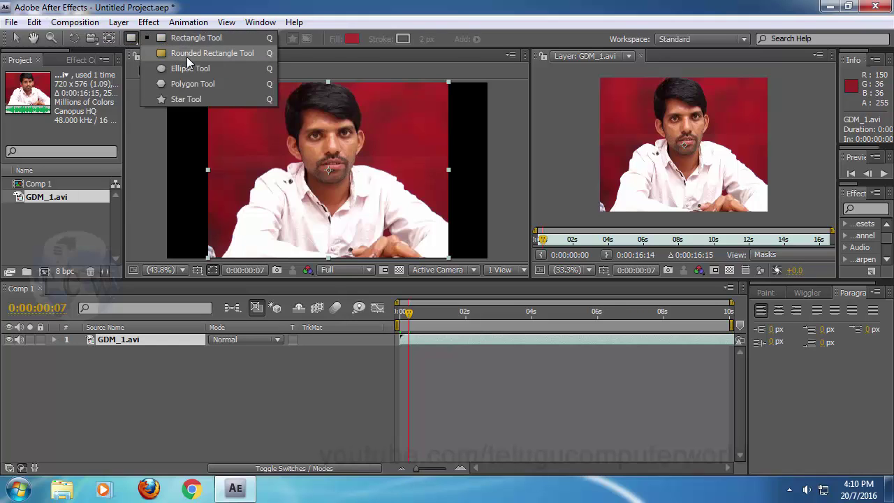
pyautogui.click(187, 58)
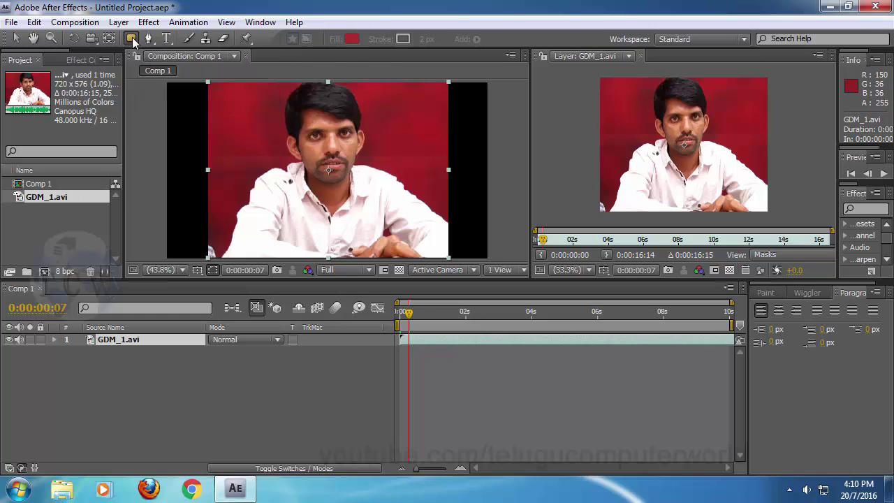
pyautogui.click(133, 40)
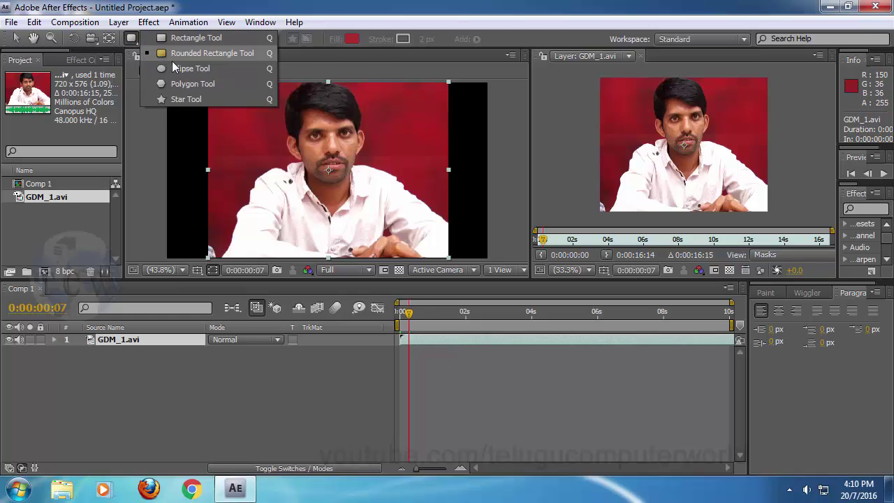
pyautogui.click(208, 69)
pyautogui.click(131, 40)
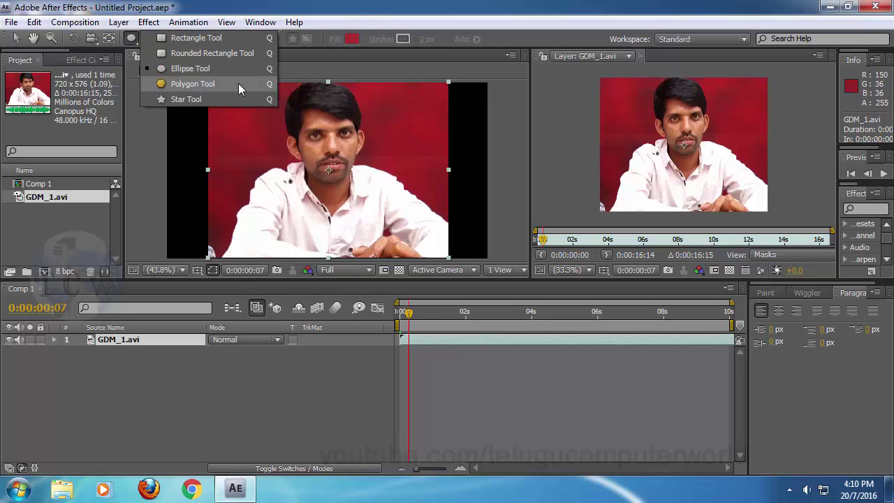
pyautogui.click(238, 83)
pyautogui.click(131, 38)
pyautogui.click(215, 99)
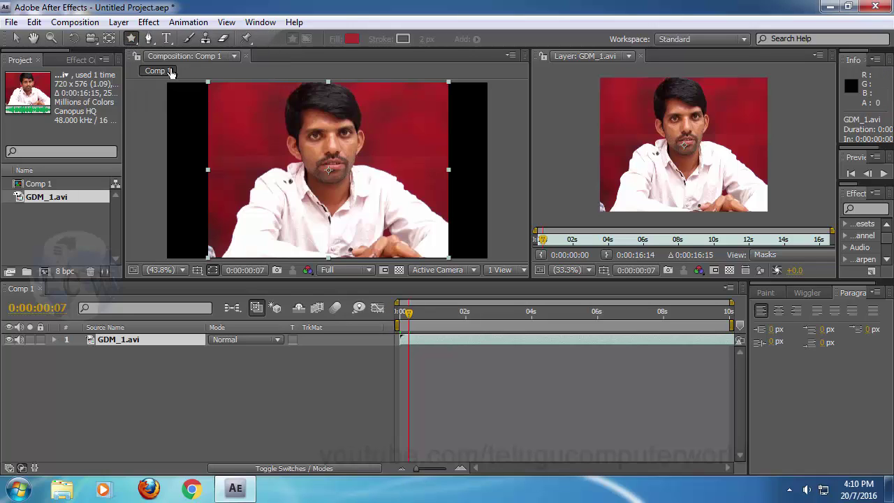
# Draw a rectangular mask around the man's head on the GDM_1.avi layer in the Layer view at 0:00:00:00.
pyautogui.click(131, 38)
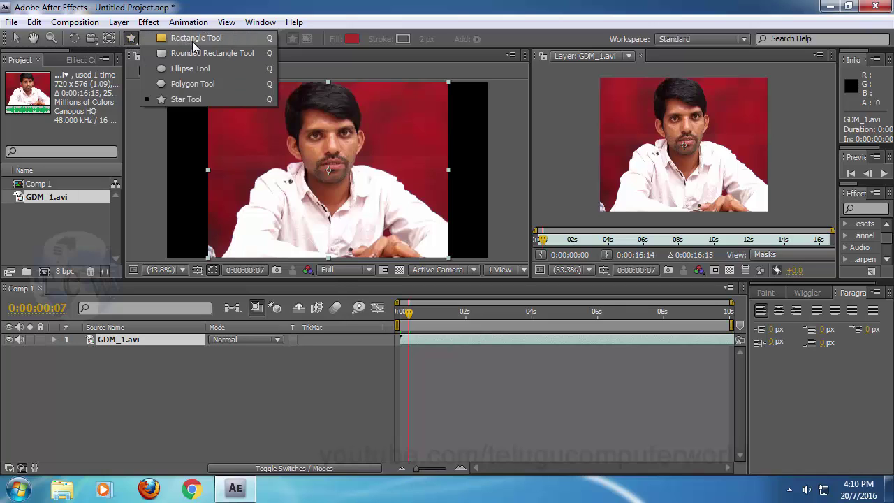
pyautogui.click(194, 41)
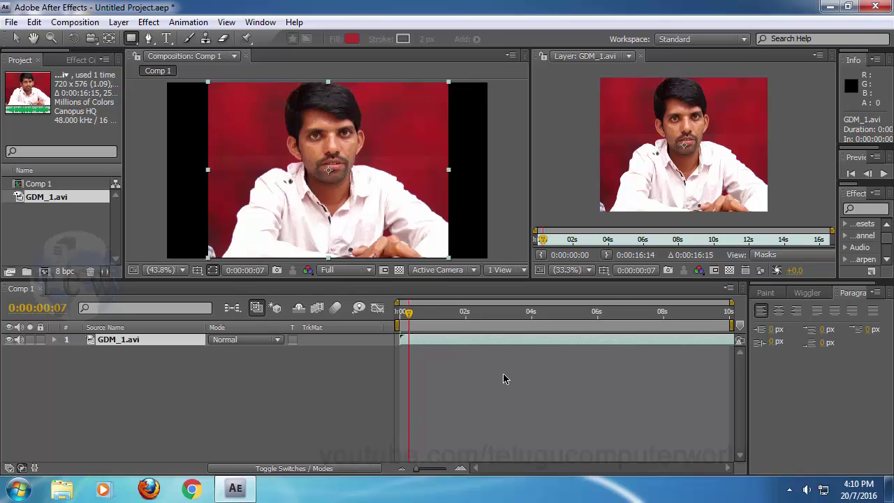
pyautogui.moveTo(430, 312); pyautogui.dragTo(373, 324)
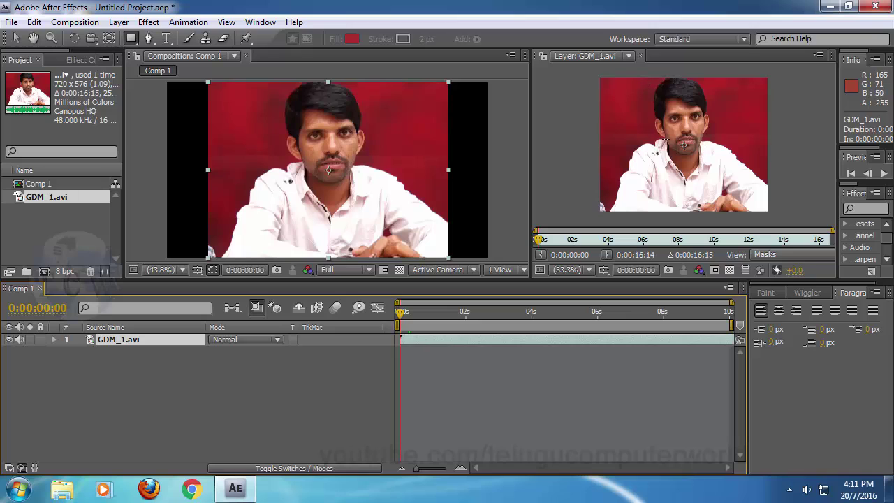
pyautogui.click(649, 88)
pyautogui.moveTo(654, 91); pyautogui.dragTo(711, 160)
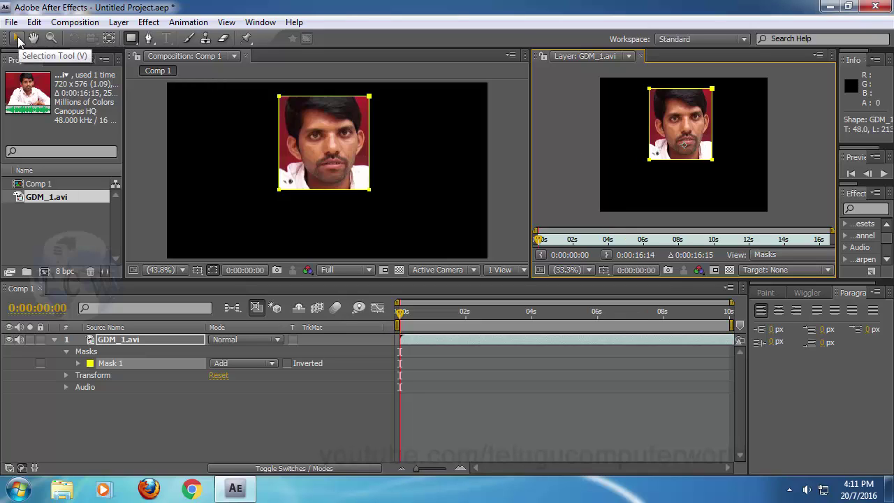
pyautogui.click(18, 39)
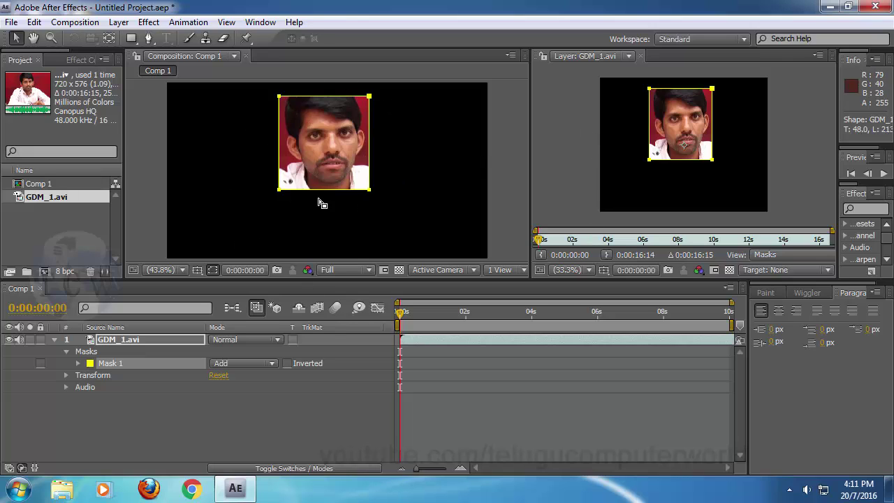
# Turn off Render in the GDM_1.avi Layer view and adjust the divider between it and the composition view.
pyautogui.moveTo(531, 158); pyautogui.dragTo(484, 164)
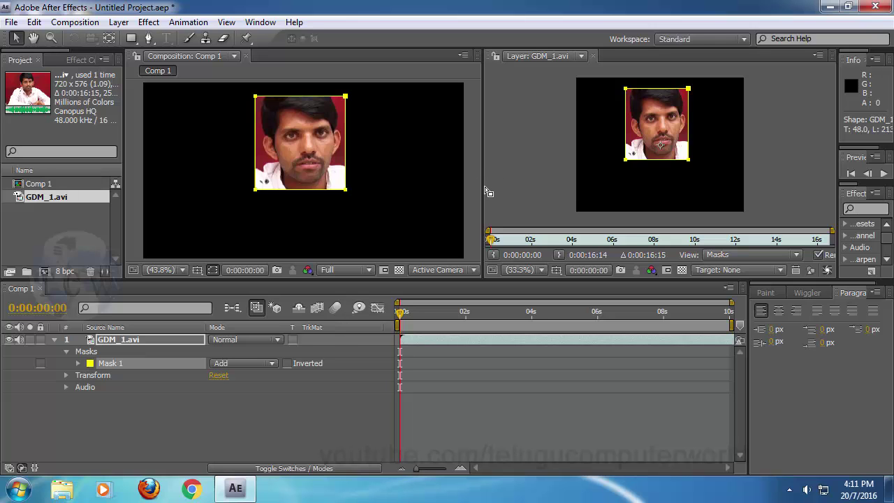
pyautogui.moveTo(482, 188); pyautogui.dragTo(410, 200)
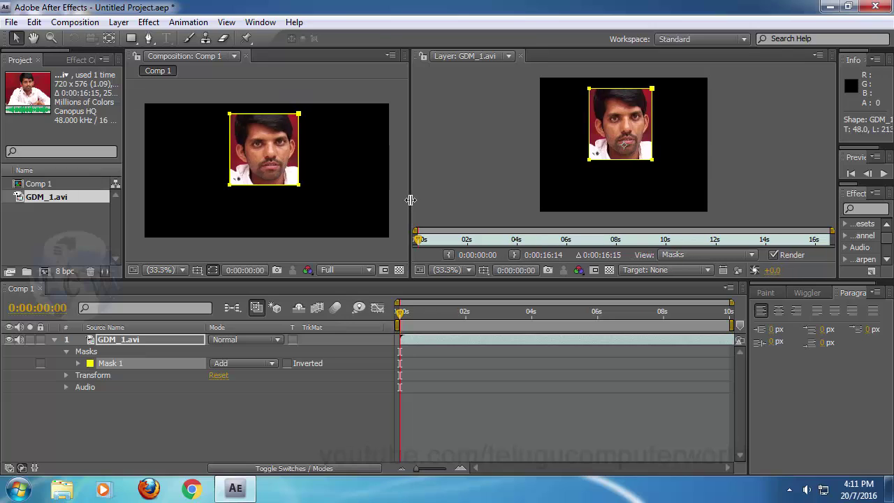
pyautogui.click(773, 255)
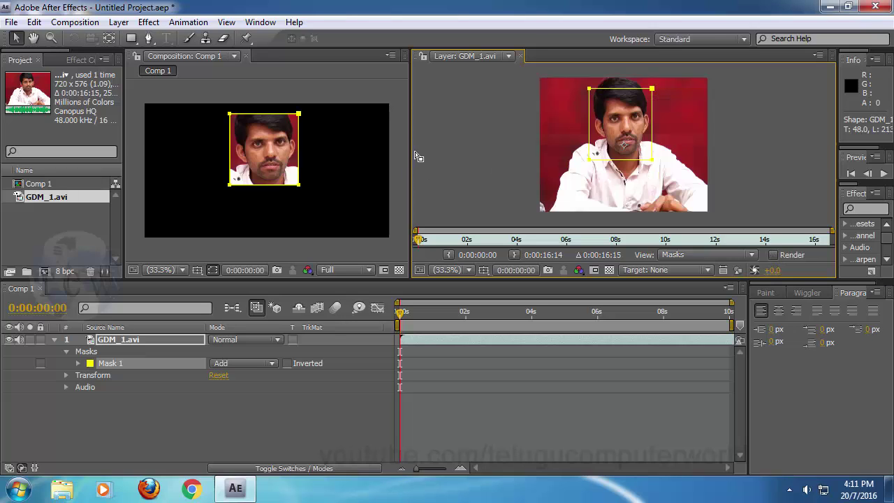
pyautogui.moveTo(409, 156); pyautogui.dragTo(528, 166)
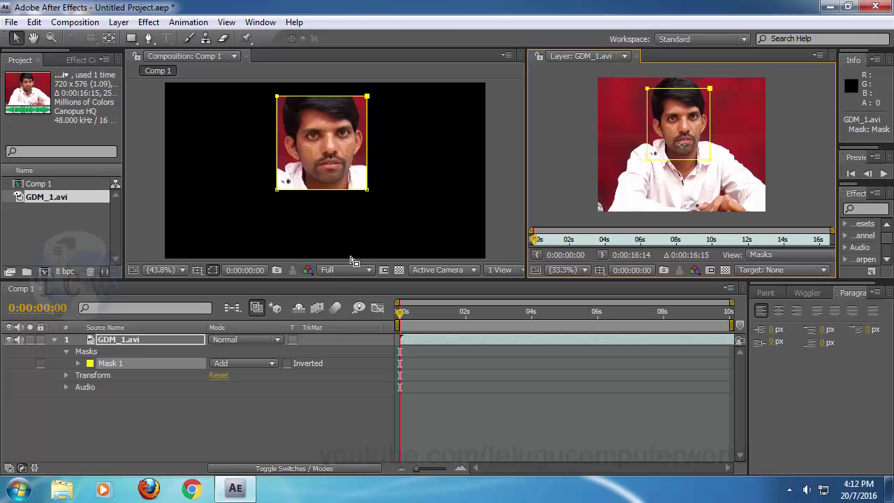
# Import the BgSm video from the Footage folder as footage.
pyautogui.click(232, 424)
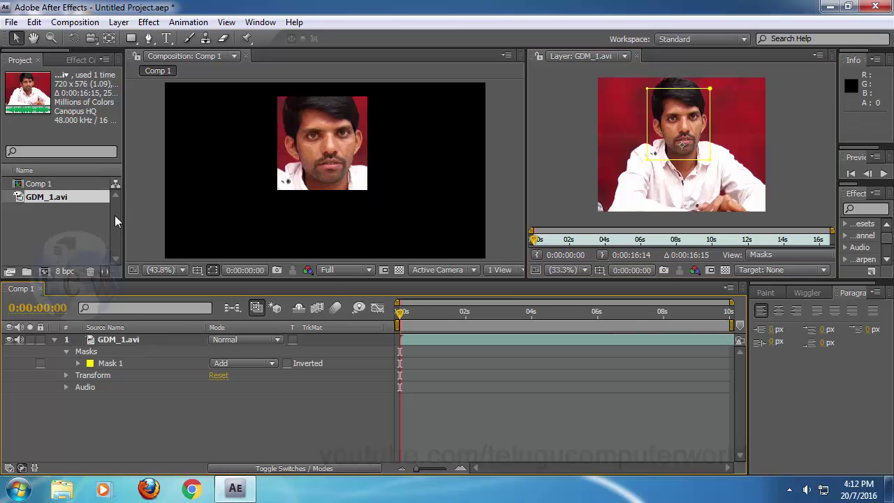
pyautogui.doubleClick(49, 224)
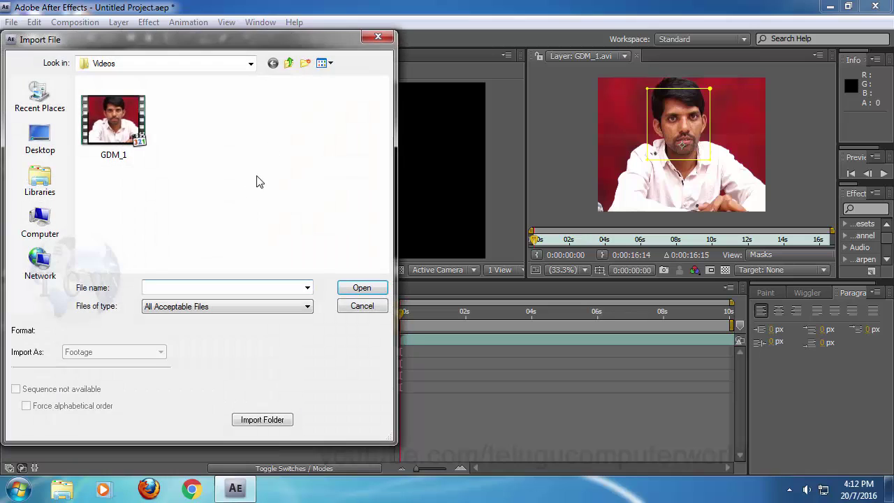
pyautogui.click(290, 63)
pyautogui.click(100, 153)
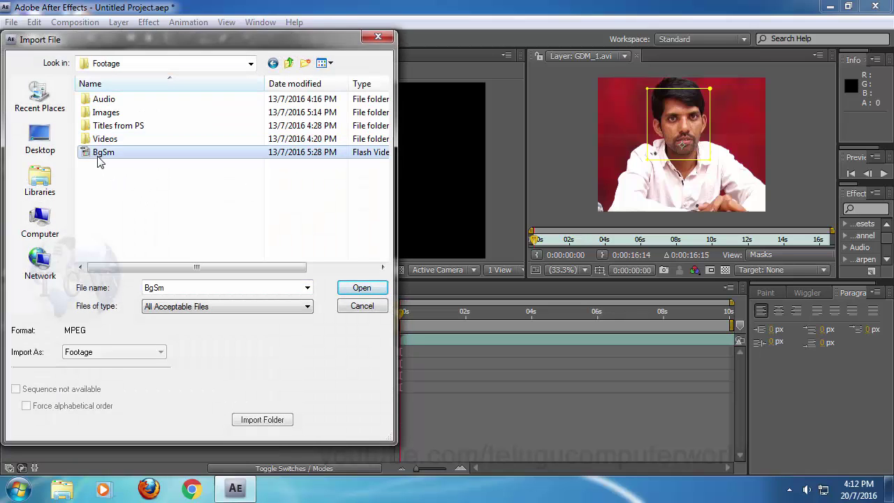
pyautogui.click(361, 288)
pyautogui.click(71, 242)
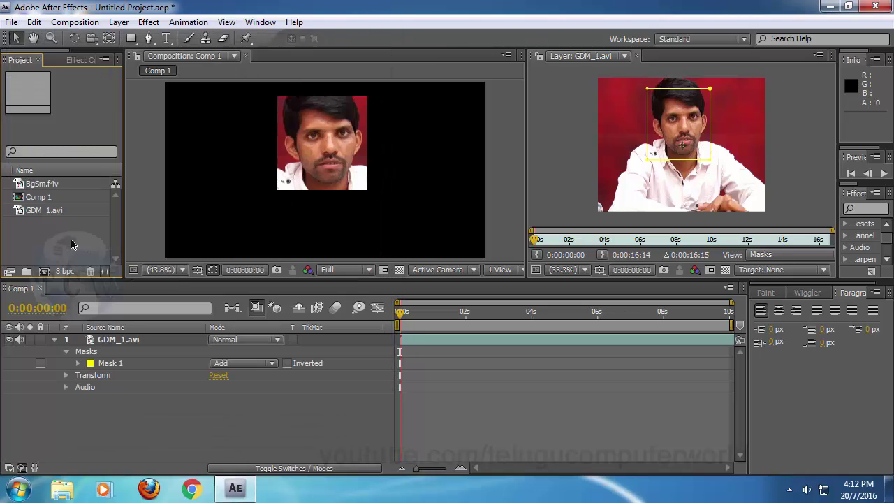
# Add BgSm.f4v to Comp 1 beneath GDM_1.avi and scale it up to fill the composition frame.
pyautogui.moveTo(29, 187); pyautogui.dragTo(70, 404)
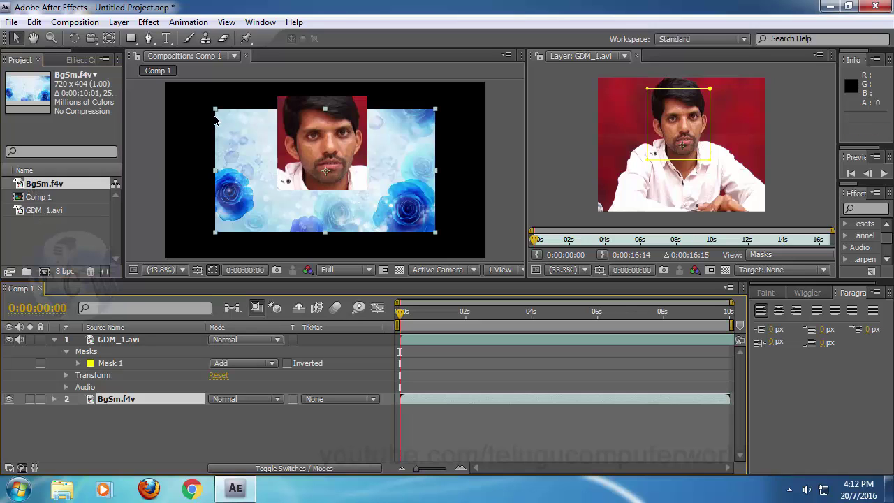
pyautogui.moveTo(215, 109); pyautogui.dragTo(163, 85)
pyautogui.click(248, 447)
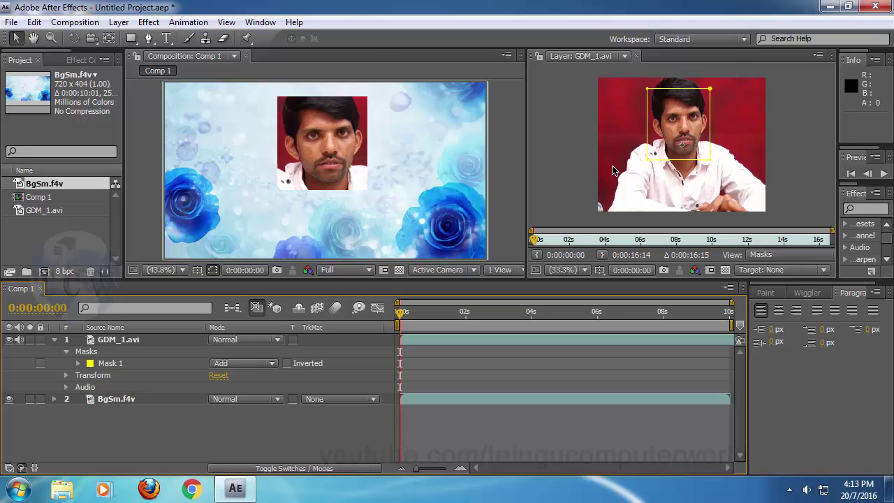
pyautogui.moveTo(526, 186); pyautogui.dragTo(497, 195)
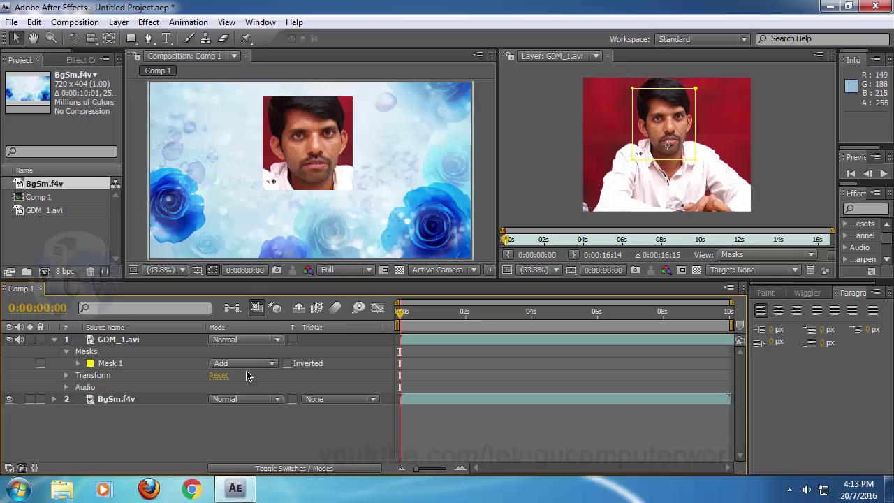
# Invert Mask 1 on the GDM_1.avi layer and play a preview of the composition.
pyautogui.click(122, 342)
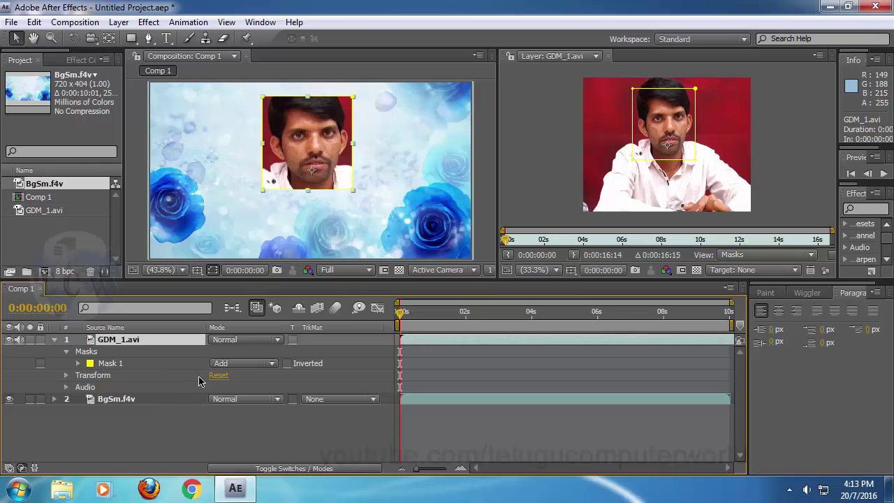
pyautogui.click(286, 364)
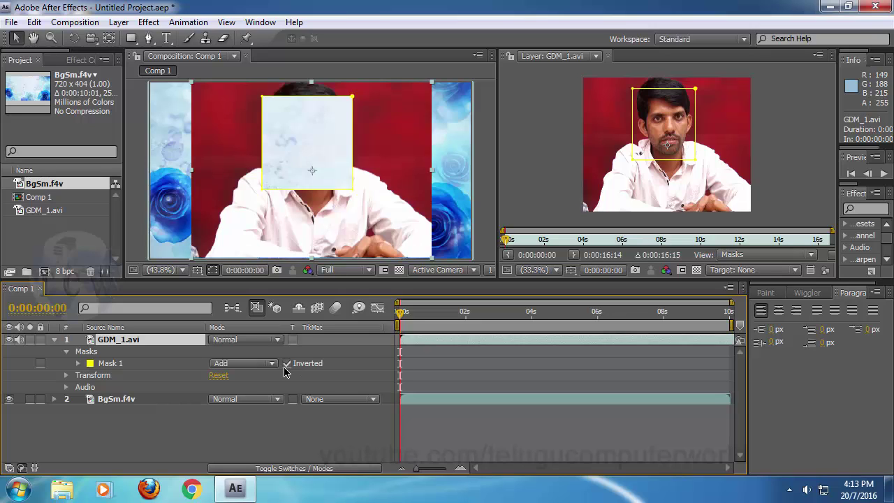
pyautogui.click(287, 363)
pyautogui.click(287, 364)
pyautogui.click(308, 424)
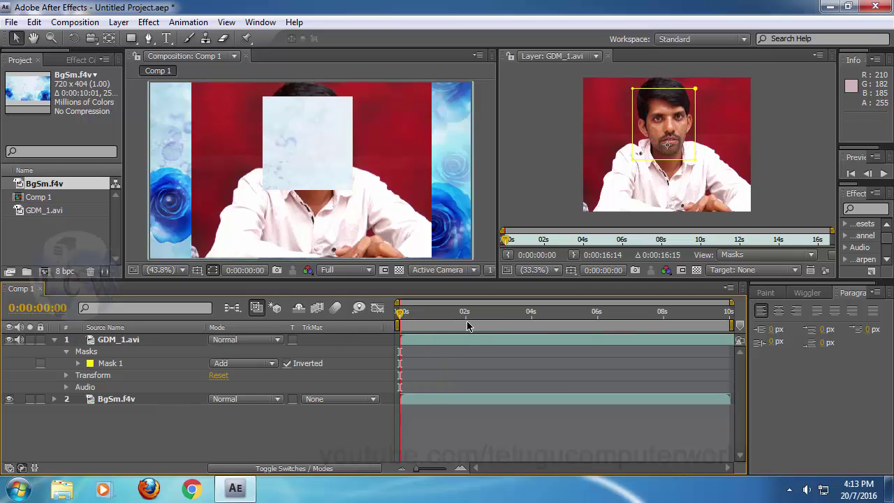
pyautogui.press('space')
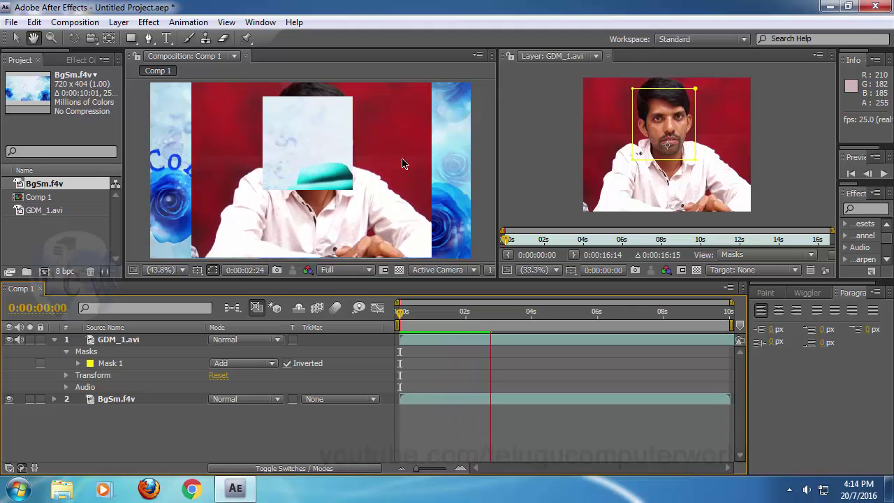
pyautogui.press('space')
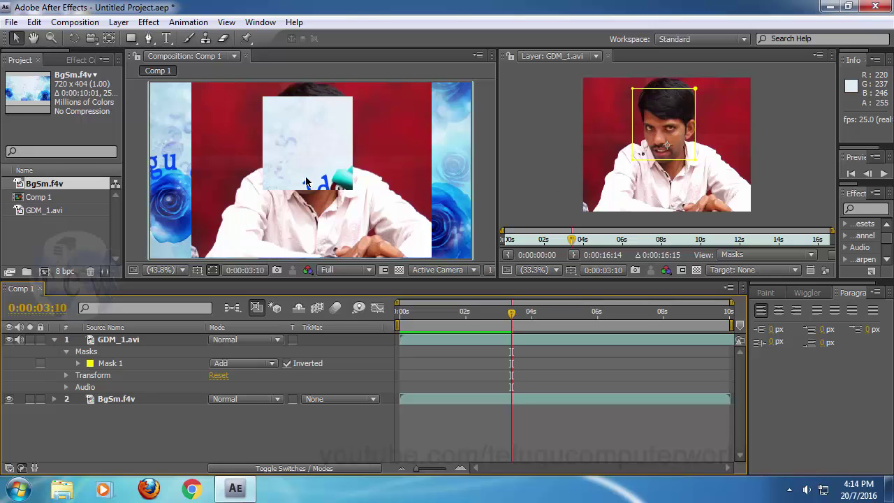
# Turn off Mask 1's inversion, preview the composition from the start, and return the current time to 0:00:00:00.
pyautogui.click(287, 364)
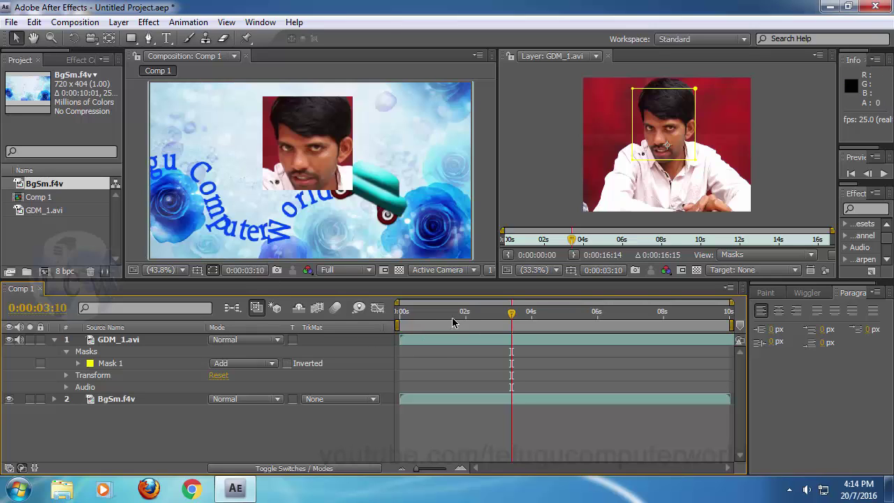
pyautogui.moveTo(452, 313); pyautogui.dragTo(357, 322)
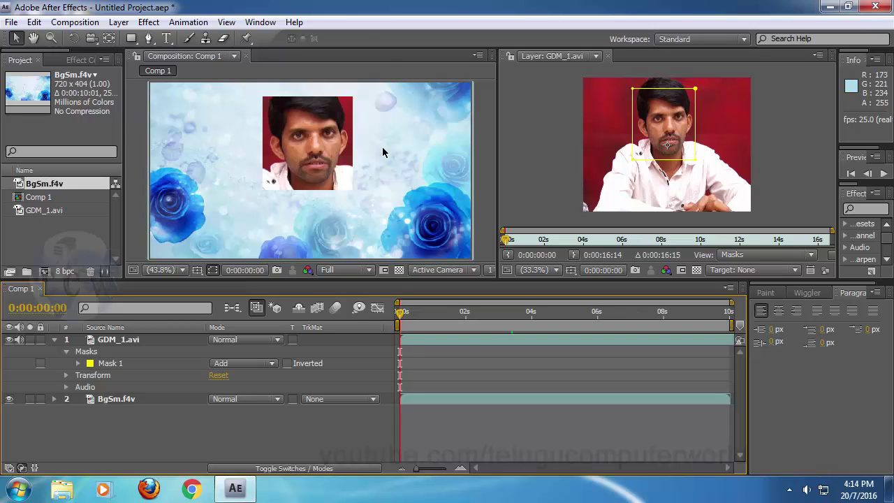
pyautogui.press('space')
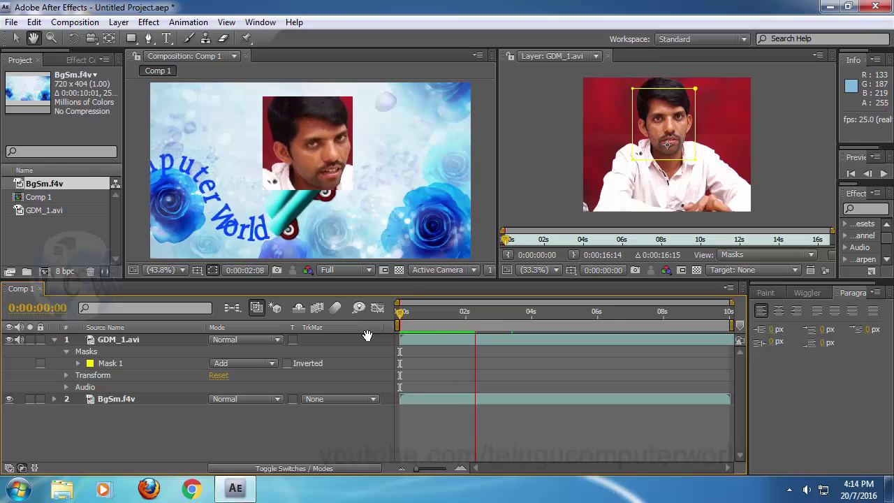
pyautogui.press('space')
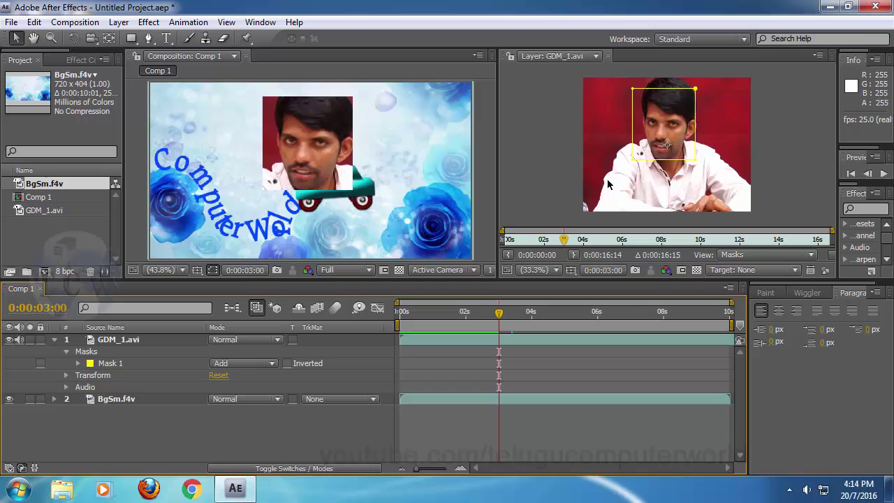
pyautogui.moveTo(489, 316); pyautogui.dragTo(383, 320)
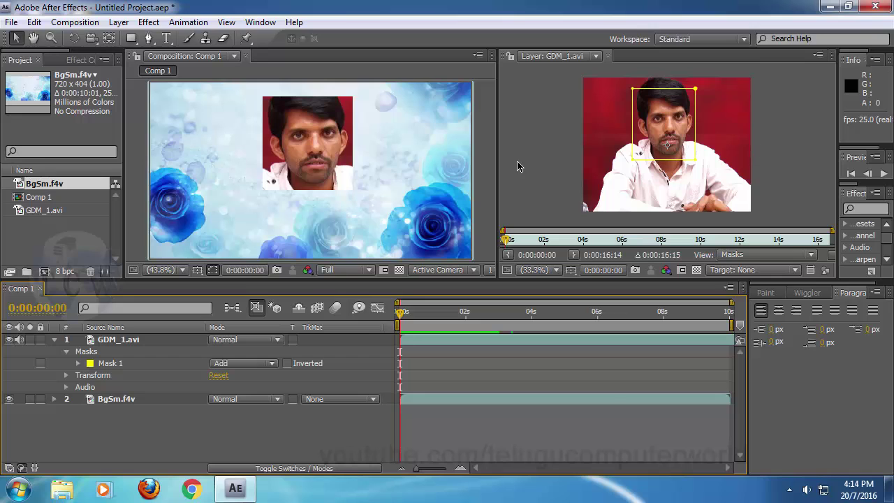
# Widen the Layer view and move Mask 1's four corner vertices outward so the mask takes in the man's shoulders and chest.
pyautogui.moveTo(496, 179); pyautogui.dragTo(360, 195)
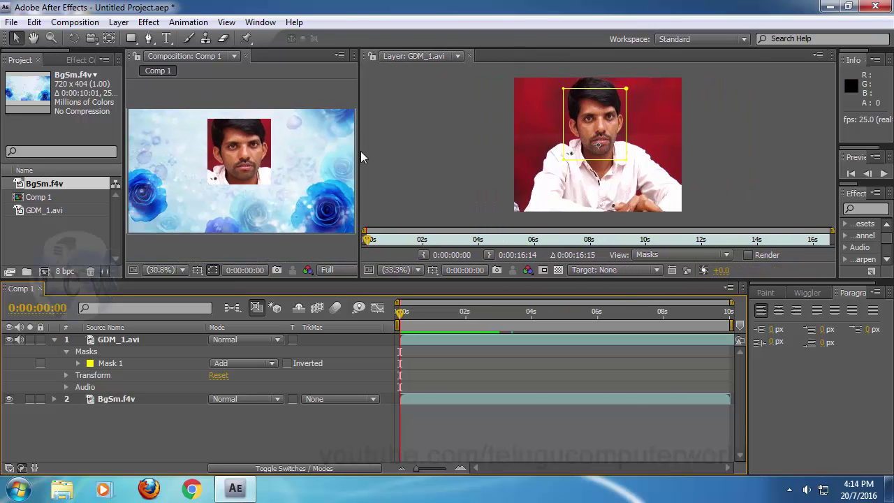
pyautogui.moveTo(361, 153); pyautogui.dragTo(427, 155)
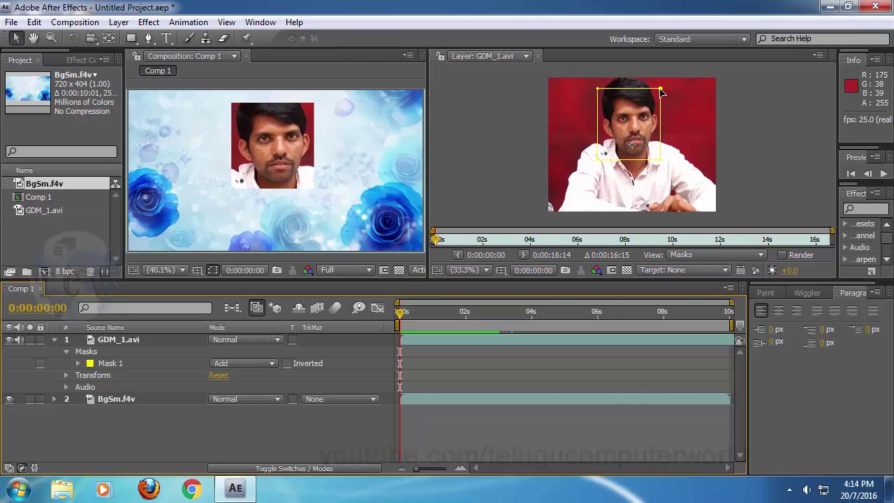
pyautogui.moveTo(660, 90)
pyautogui.mouseDown()
pyautogui.moveTo(702, 89)
pyautogui.moveTo(718, 104)
pyautogui.moveTo(720, 141)
pyautogui.moveTo(660, 85)
pyautogui.mouseUp()
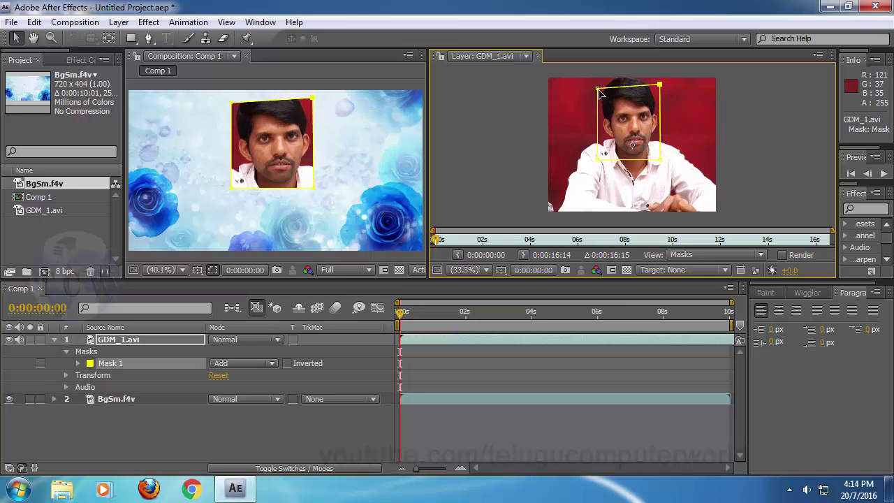
pyautogui.moveTo(599, 92); pyautogui.dragTo(584, 79)
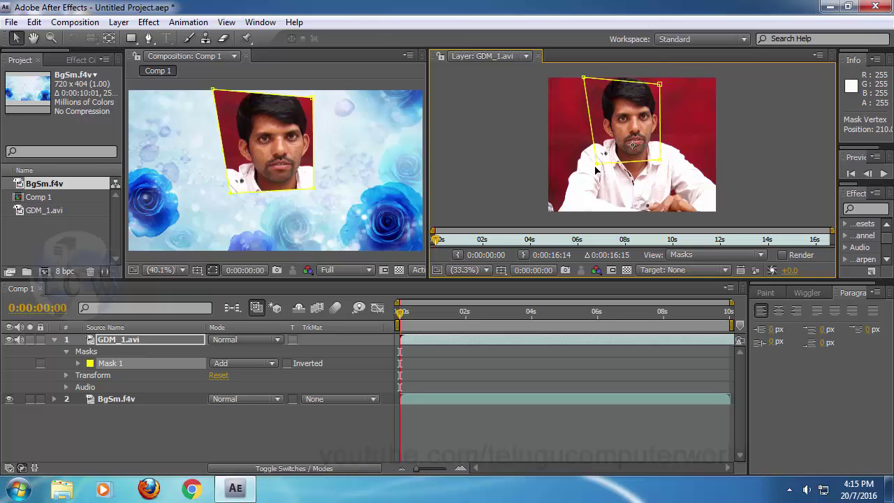
pyautogui.moveTo(597, 163); pyautogui.dragTo(581, 187)
pyautogui.moveTo(663, 164); pyautogui.dragTo(660, 185)
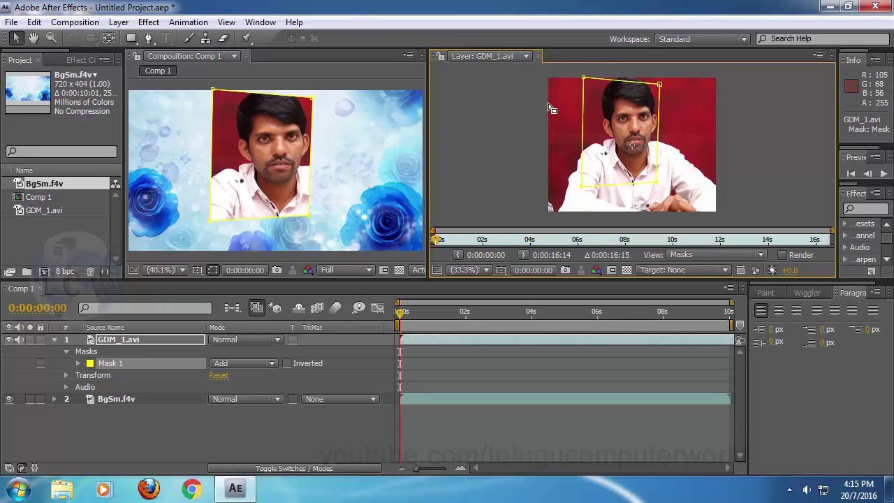
# Fine-tune the positions of Mask 1's upper-left and lower-right vertices in the Layer view.
pyautogui.moveTo(583, 78); pyautogui.dragTo(586, 82)
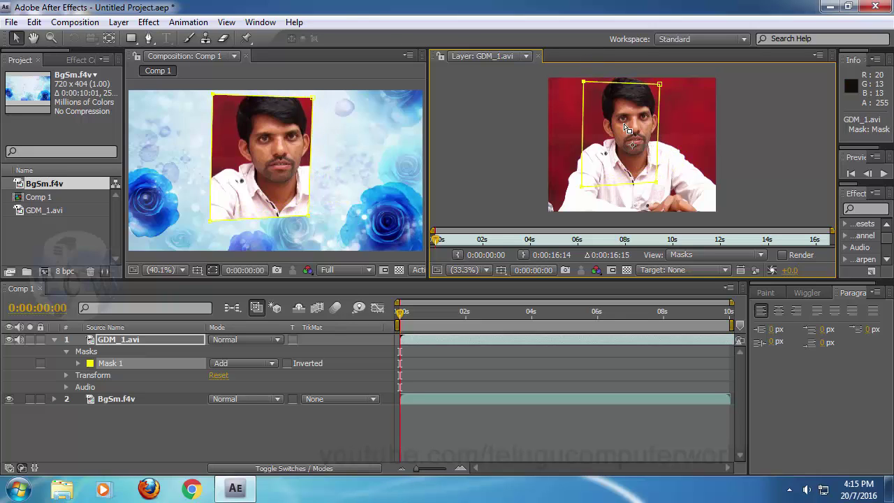
pyautogui.click(635, 104)
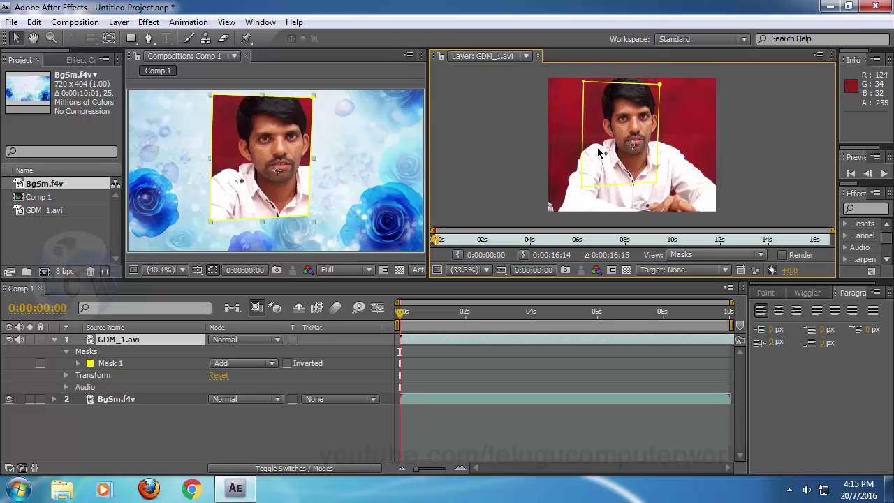
pyautogui.moveTo(585, 83); pyautogui.dragTo(580, 81)
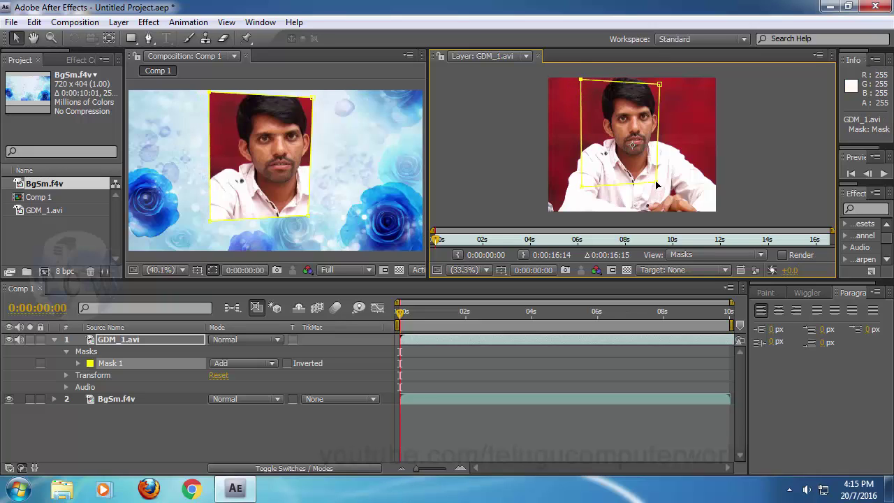
pyautogui.moveTo(657, 187)
pyautogui.mouseDown()
pyautogui.moveTo(652, 175)
pyautogui.moveTo(664, 185)
pyautogui.mouseUp()
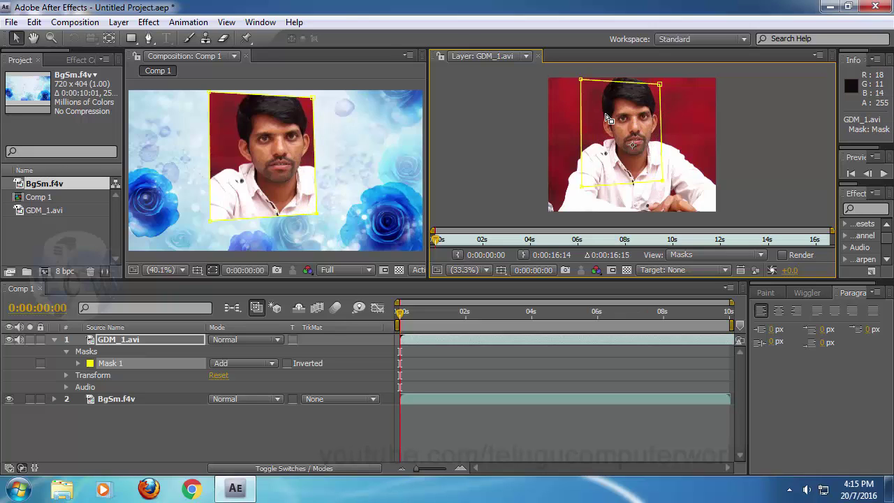
# Move Mask 1's right edge slightly up and outward in the Layer view.
pyautogui.click(653, 113)
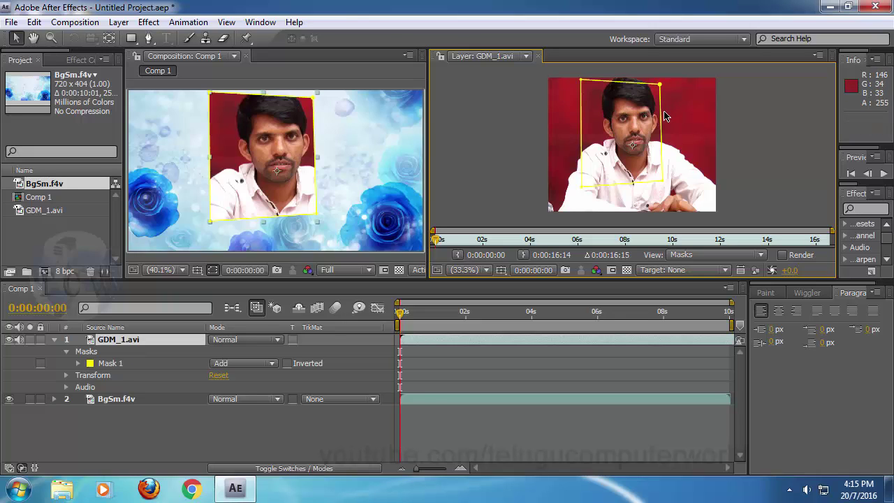
pyautogui.moveTo(662, 121)
pyautogui.mouseDown()
pyautogui.moveTo(705, 119)
pyautogui.moveTo(665, 117)
pyautogui.mouseUp()
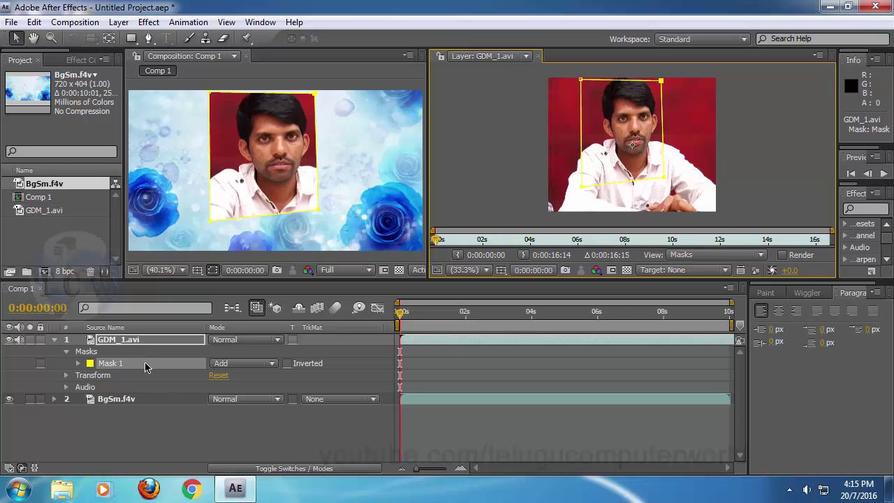
# Try to move Mask 1's right edge outward with Free Transform, and undo the move.
pyautogui.click(112, 373)
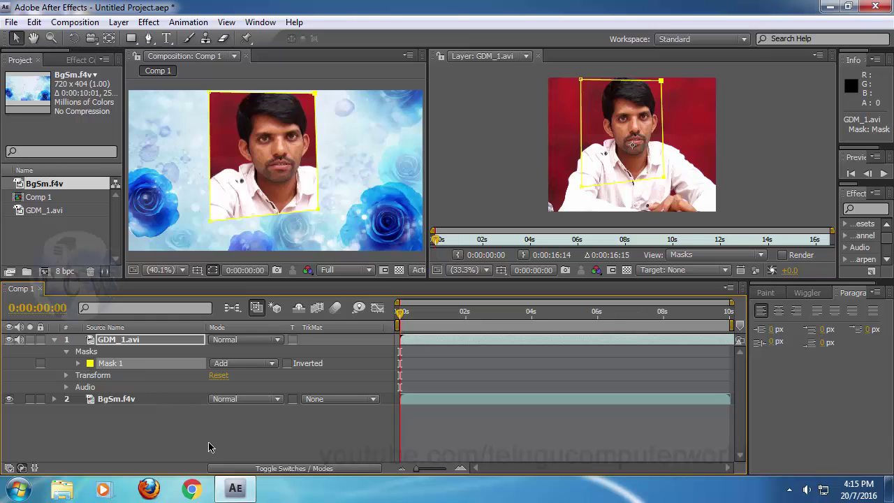
pyautogui.hotkey('ctrl', 't')
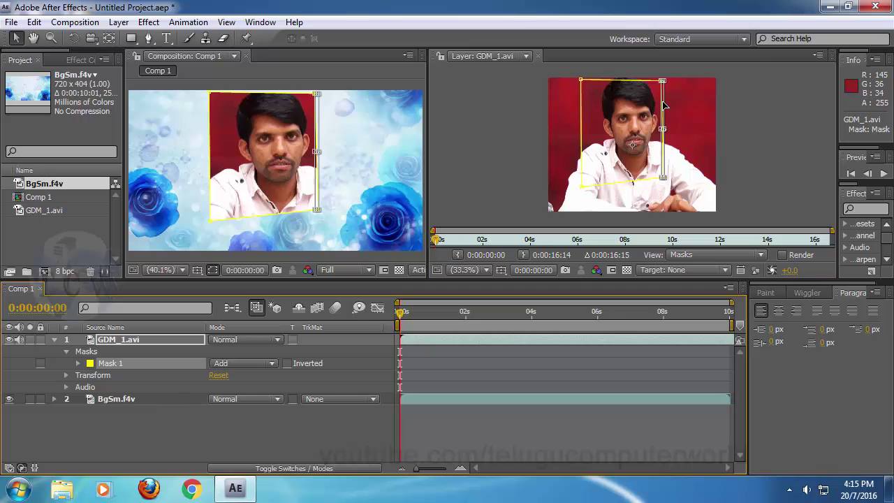
pyautogui.moveTo(664, 105); pyautogui.dragTo(683, 106)
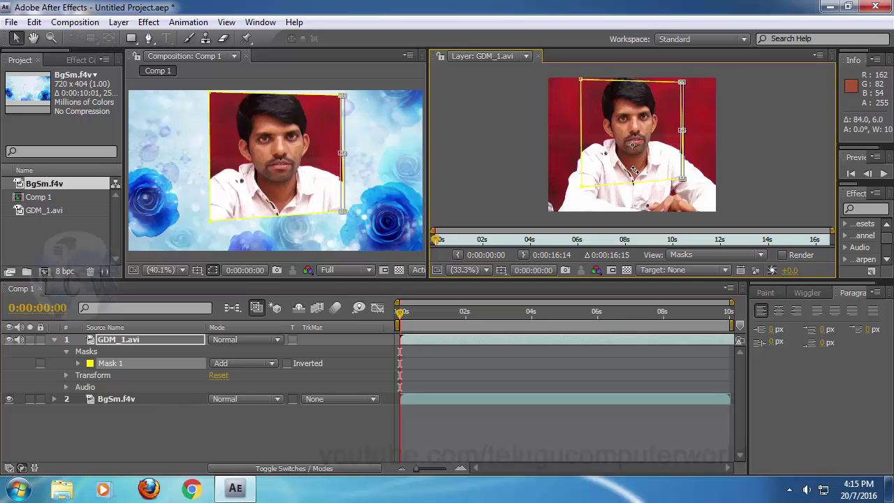
pyautogui.hotkey('ctrl', 'z')
pyautogui.click(343, 439)
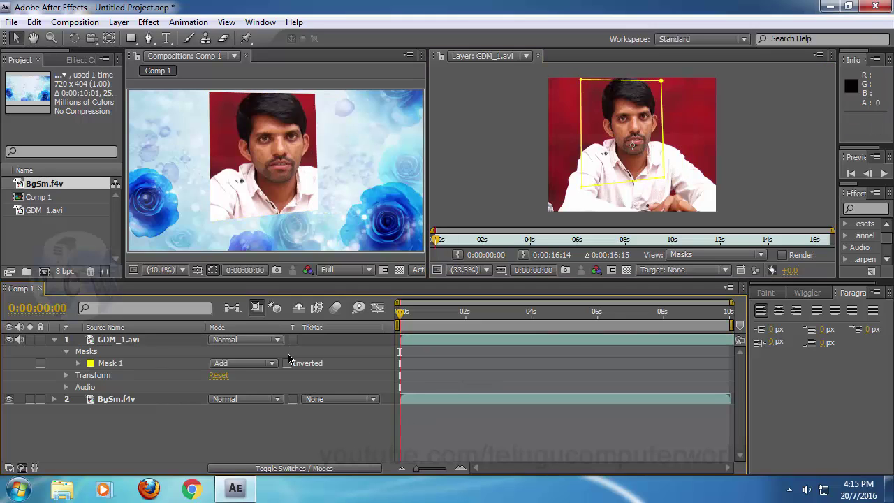
# Show the Free Transform box around the whole of Mask 1 and around its right edge only.
pyautogui.click(109, 364)
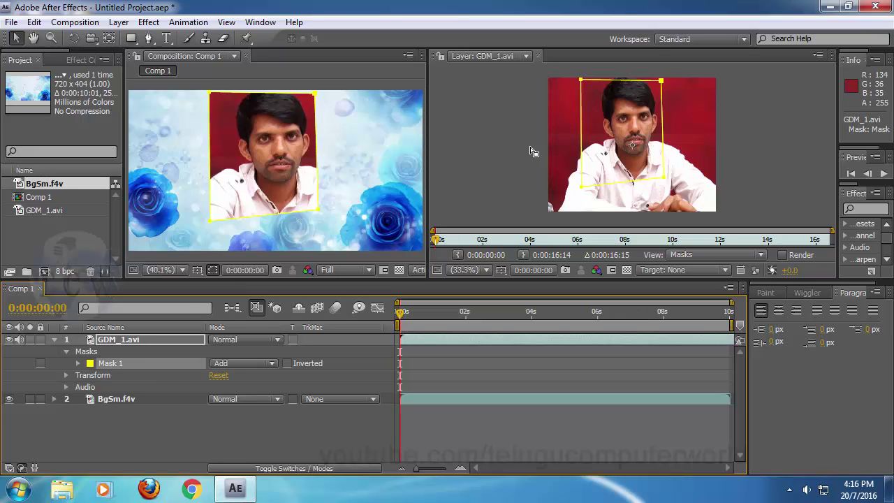
pyautogui.hotkey('ctrl', 't')
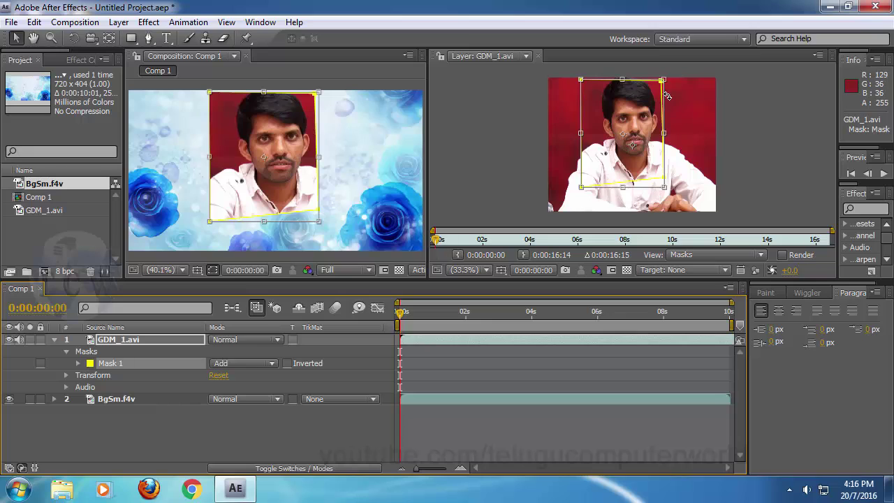
pyautogui.click(251, 424)
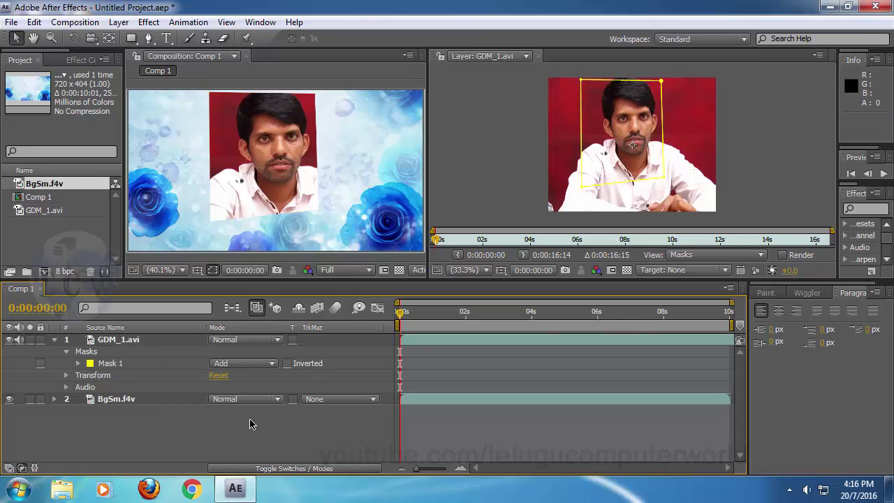
pyautogui.click(664, 123)
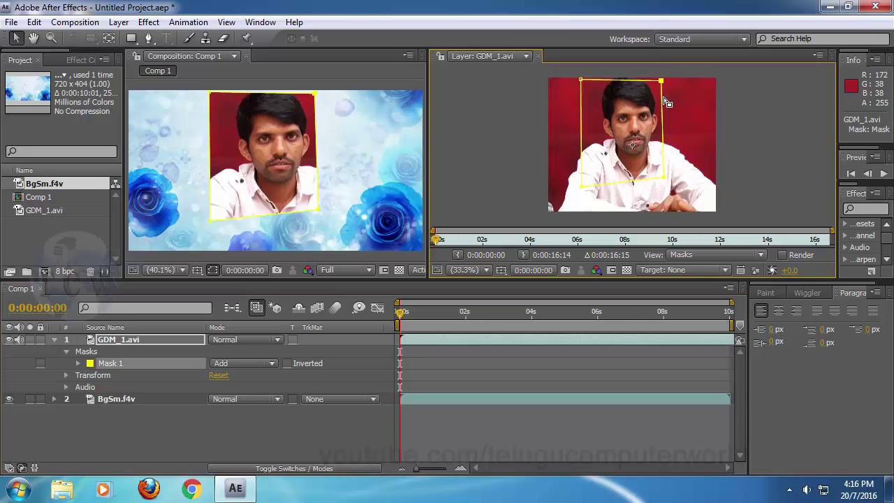
pyautogui.click(662, 125)
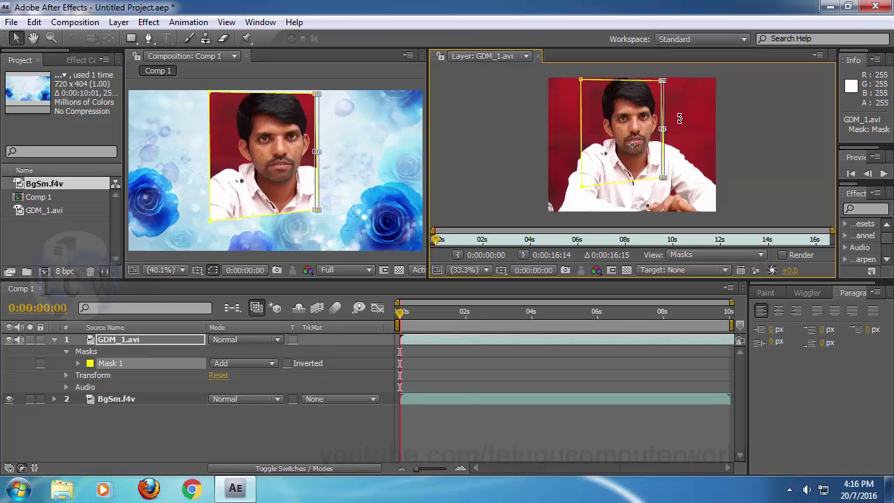
pyautogui.click(305, 429)
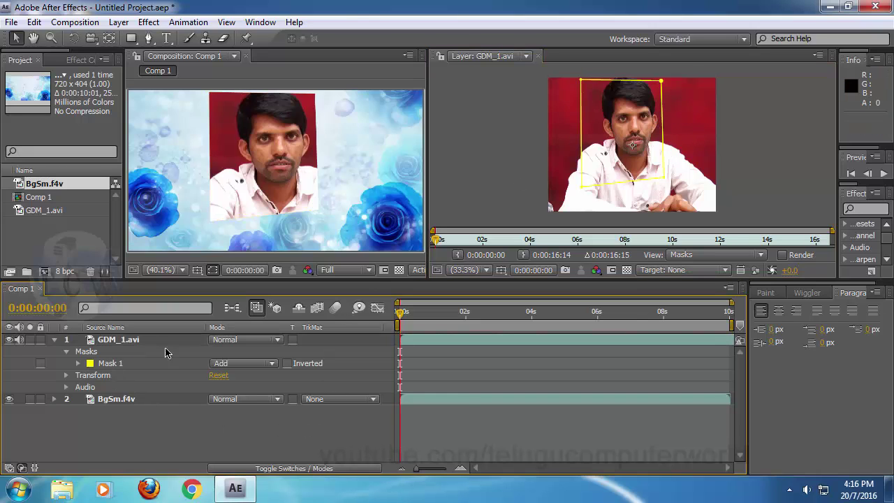
# Free-transform the whole of Mask 1, moving it right and slightly up and scaling it down around the man's face.
pyautogui.click(112, 363)
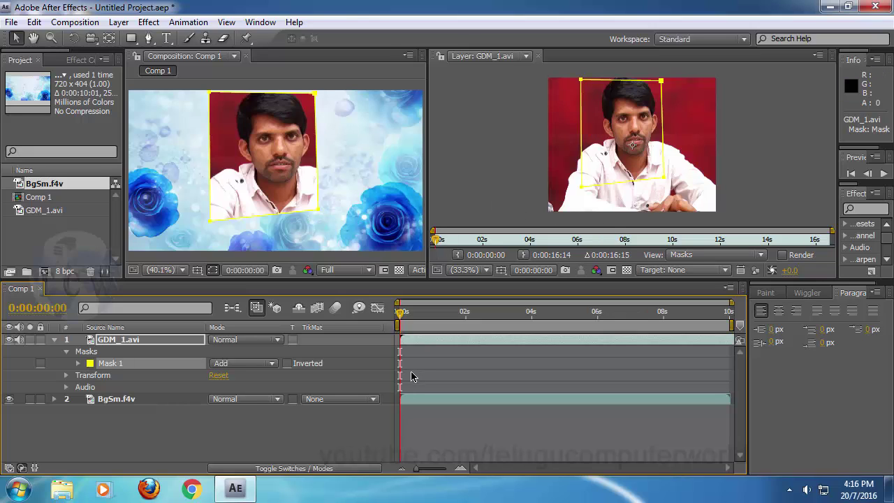
pyautogui.hotkey('ctrl', 't')
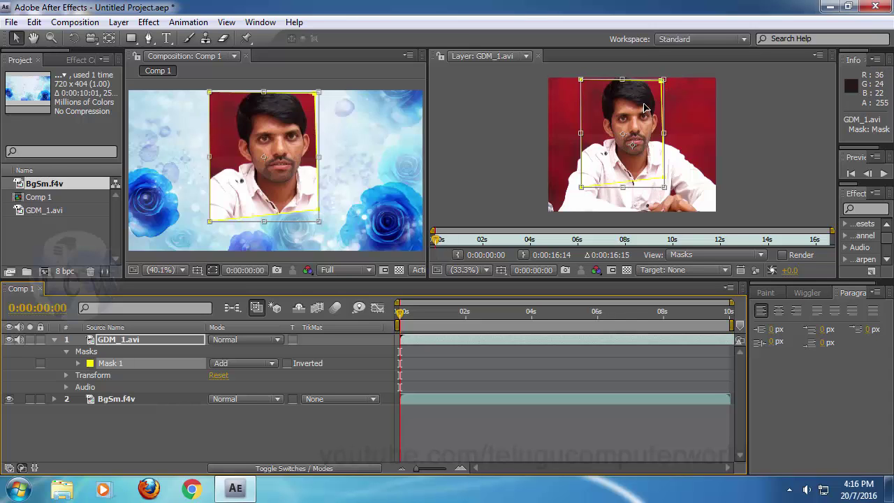
pyautogui.moveTo(660, 108); pyautogui.dragTo(621, 117)
pyautogui.moveTo(651, 108)
pyautogui.mouseDown()
pyautogui.moveTo(706, 104)
pyautogui.moveTo(660, 105)
pyautogui.moveTo(642, 115)
pyautogui.moveTo(667, 130)
pyautogui.moveTo(619, 99)
pyautogui.moveTo(656, 104)
pyautogui.mouseUp()
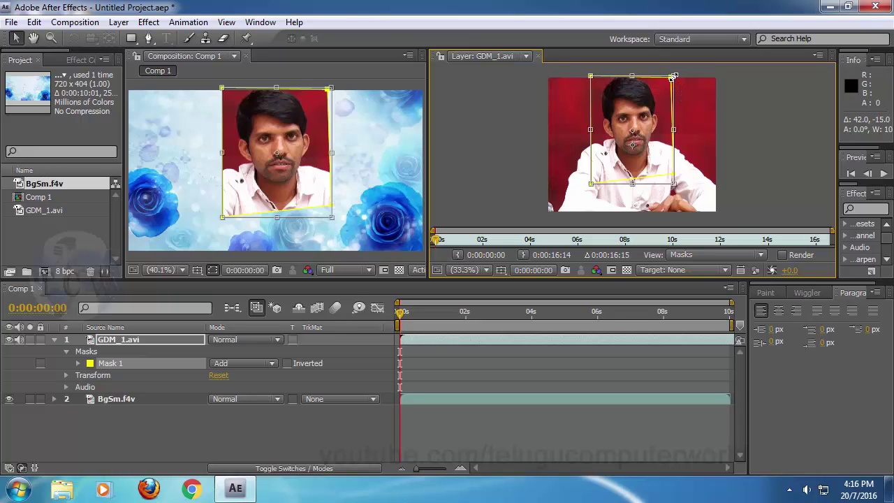
pyautogui.moveTo(671, 79); pyautogui.dragTo(647, 99)
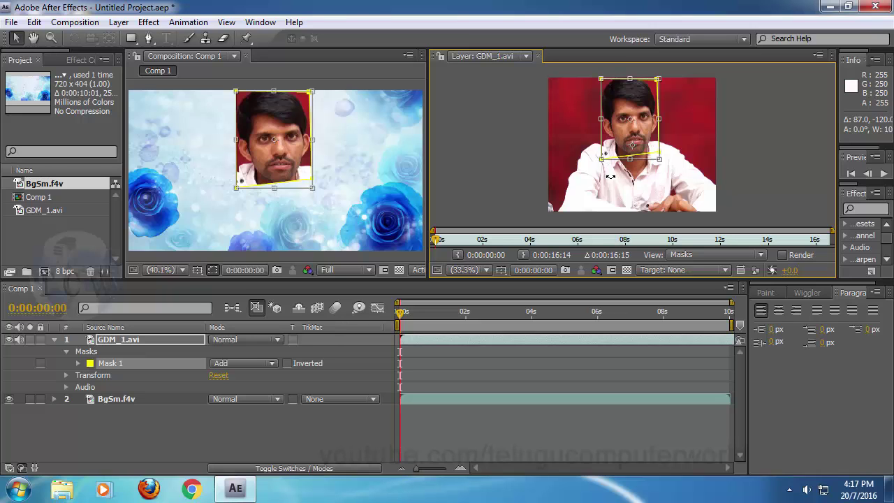
# Rotate Mask 1 clockwise by about 88°, reposition it over the face and finish the transform.
pyautogui.moveTo(600, 159); pyautogui.dragTo(592, 80)
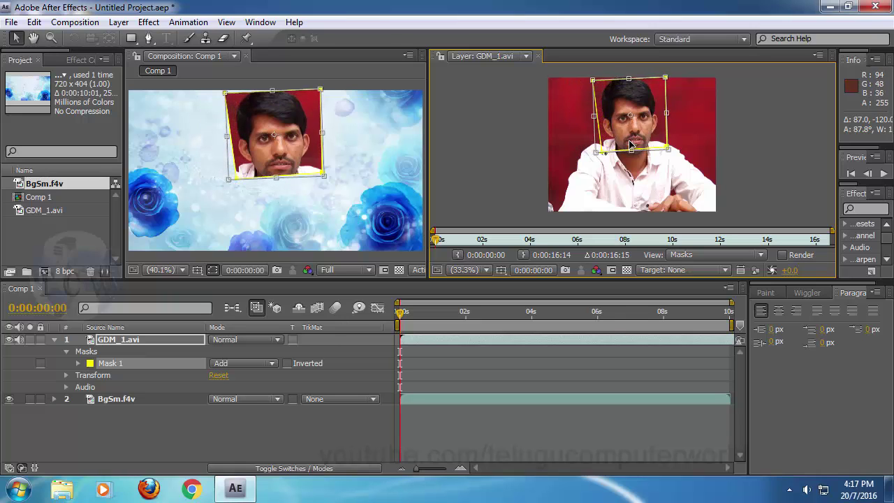
pyautogui.moveTo(630, 144)
pyautogui.mouseDown()
pyautogui.moveTo(650, 153)
pyautogui.moveTo(637, 145)
pyautogui.moveTo(646, 137)
pyautogui.moveTo(628, 188)
pyautogui.moveTo(663, 158)
pyautogui.moveTo(649, 133)
pyautogui.moveTo(637, 135)
pyautogui.mouseUp()
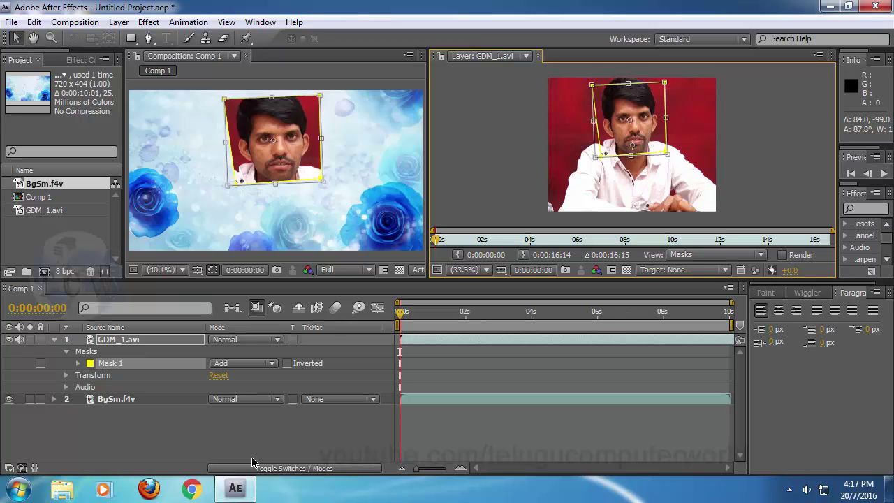
pyautogui.click(323, 435)
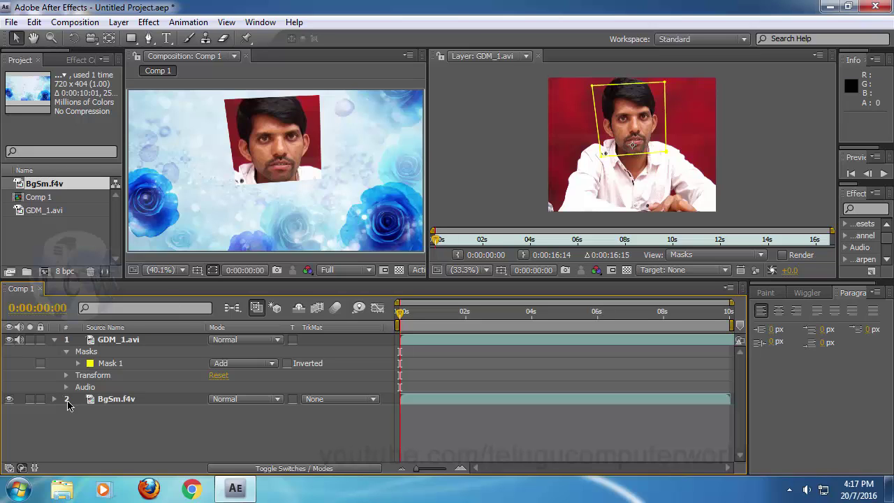
# Set the GDM_1.avi layer's horizontal Position value to 525 in its Transform properties.
pyautogui.click(116, 366)
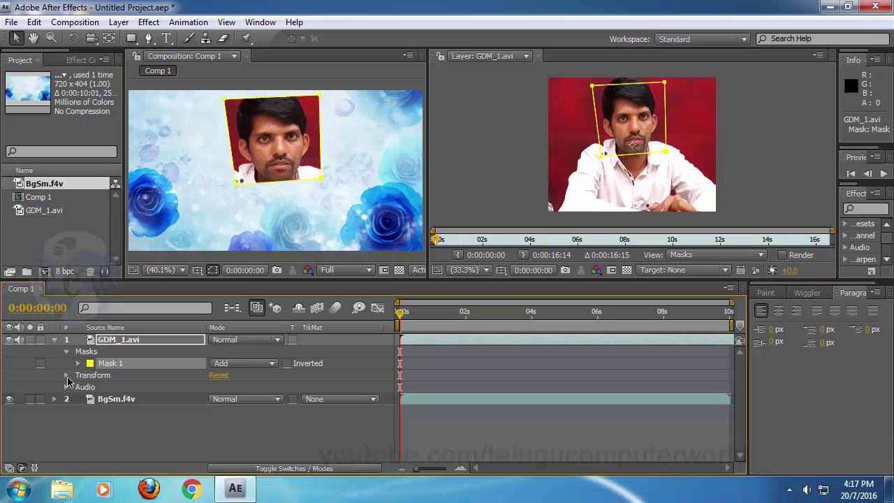
pyautogui.click(67, 376)
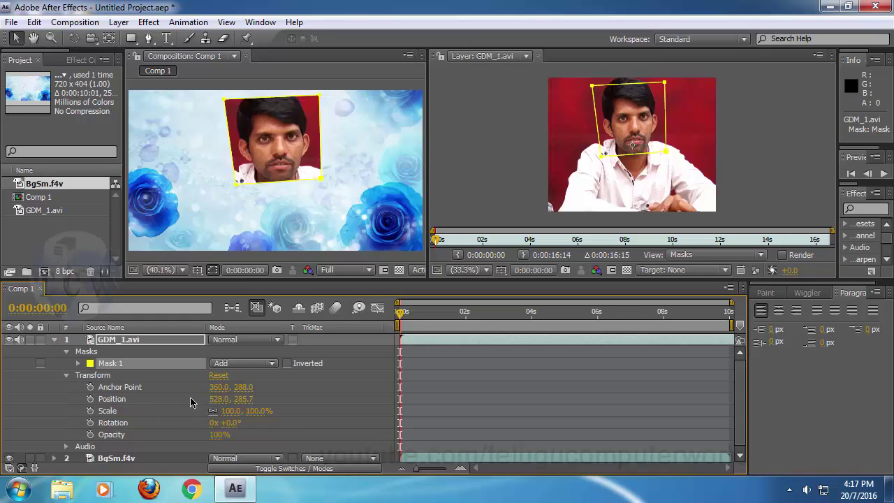
pyautogui.click(129, 402)
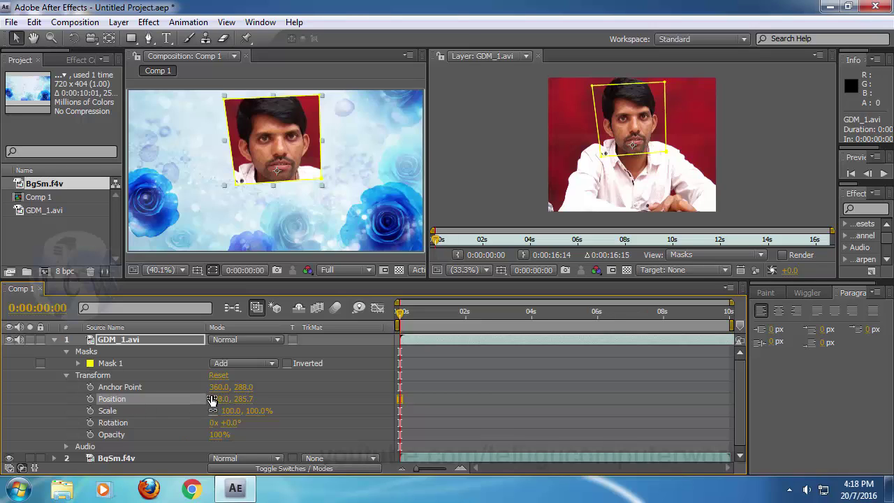
pyautogui.moveTo(215, 403); pyautogui.dragTo(215, 399)
pyautogui.click(215, 400)
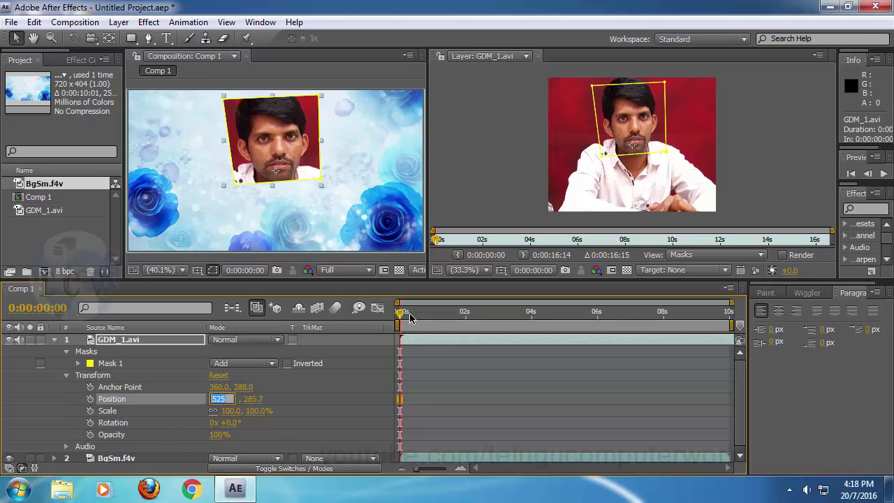
pyautogui.press('Return')
pyautogui.click(66, 376)
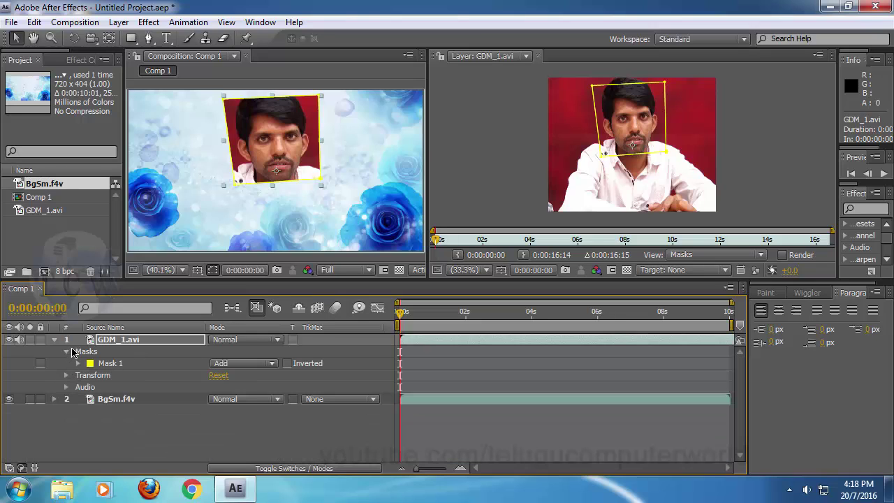
# Expand Mask 1's properties on the GDM_1.avi layer and select its Mask Path.
pyautogui.click(67, 353)
pyautogui.click(67, 353)
pyautogui.click(88, 354)
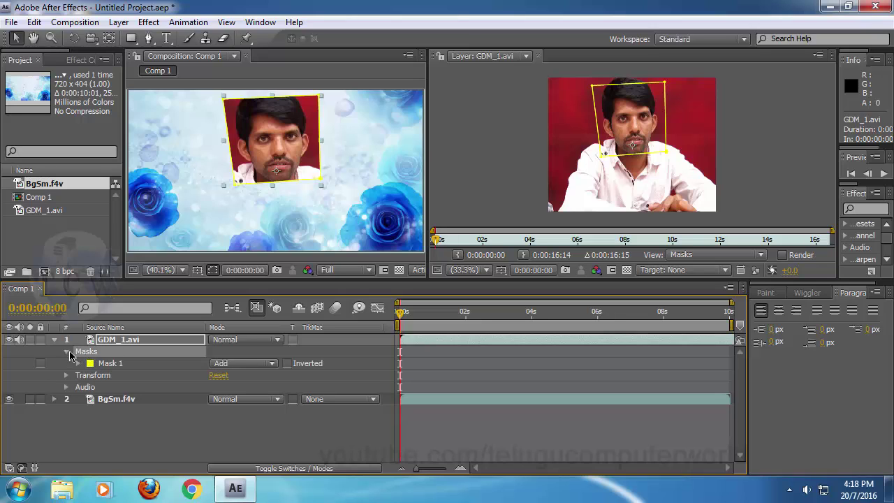
pyautogui.click(79, 363)
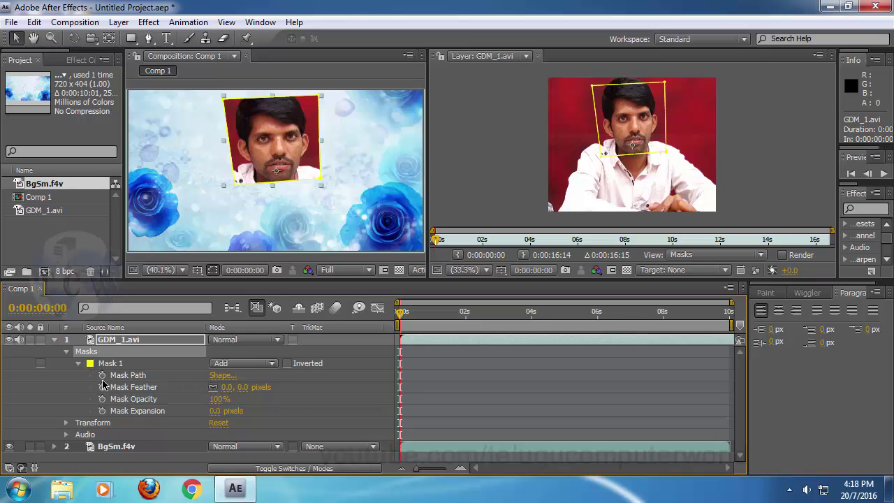
pyautogui.click(126, 377)
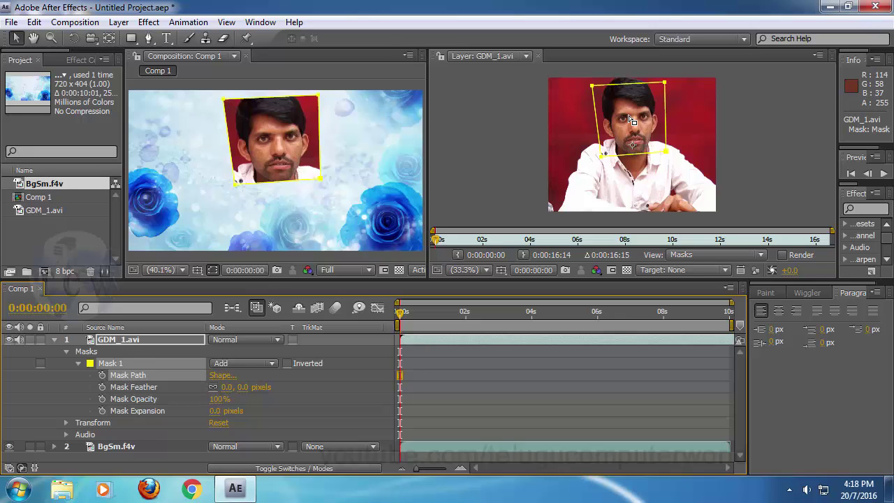
# Move Mask 1's right-hand vertices slightly inward and down in the Layer view.
pyautogui.click(290, 136)
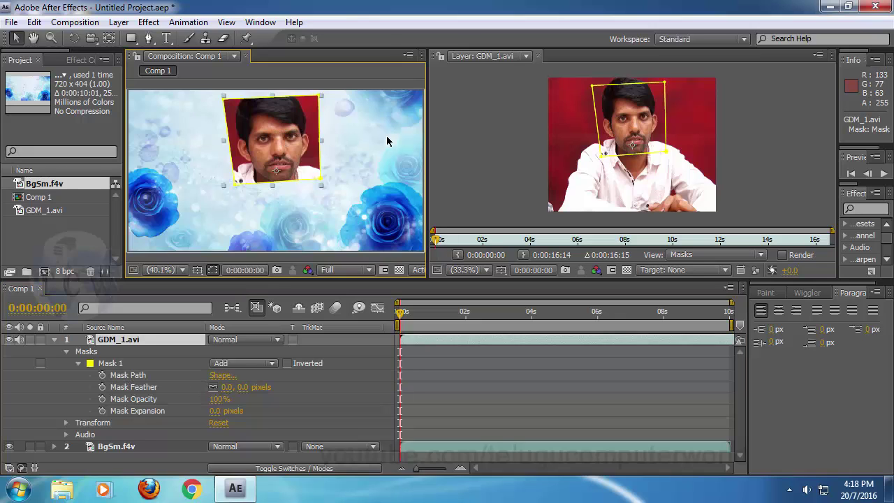
pyautogui.click(651, 133)
pyautogui.click(664, 84)
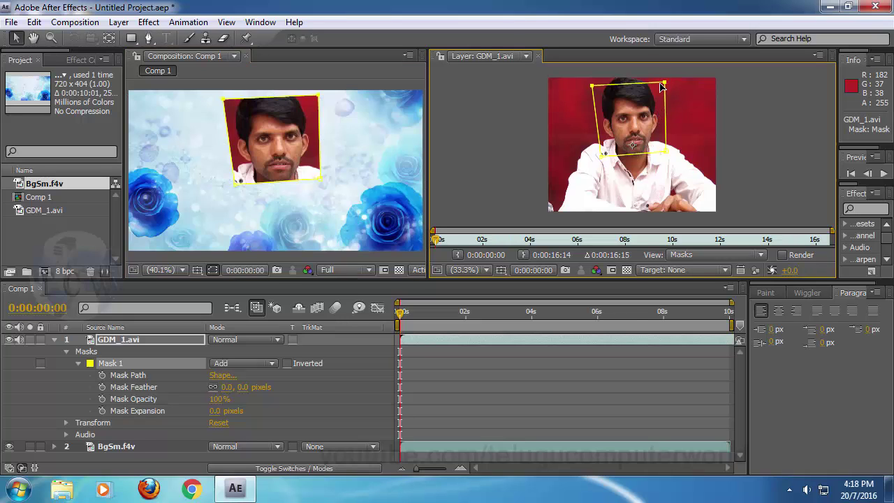
pyautogui.moveTo(665, 85)
pyautogui.mouseDown()
pyautogui.moveTo(691, 84)
pyautogui.moveTo(661, 86)
pyautogui.moveTo(664, 74)
pyautogui.moveTo(666, 85)
pyautogui.mouseUp()
pyautogui.moveTo(667, 119)
pyautogui.mouseDown()
pyautogui.moveTo(672, 149)
pyautogui.moveTo(689, 170)
pyautogui.moveTo(689, 136)
pyautogui.moveTo(688, 155)
pyautogui.moveTo(665, 126)
pyautogui.mouseUp()
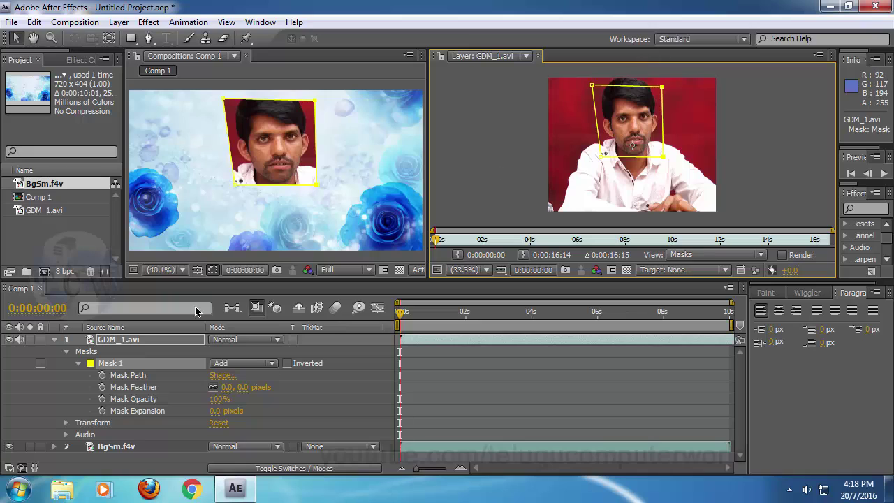
# Reset the shape of Mask 1's Mask Path on the GDM_1.avi layer to an ellipse.
pyautogui.click(78, 364)
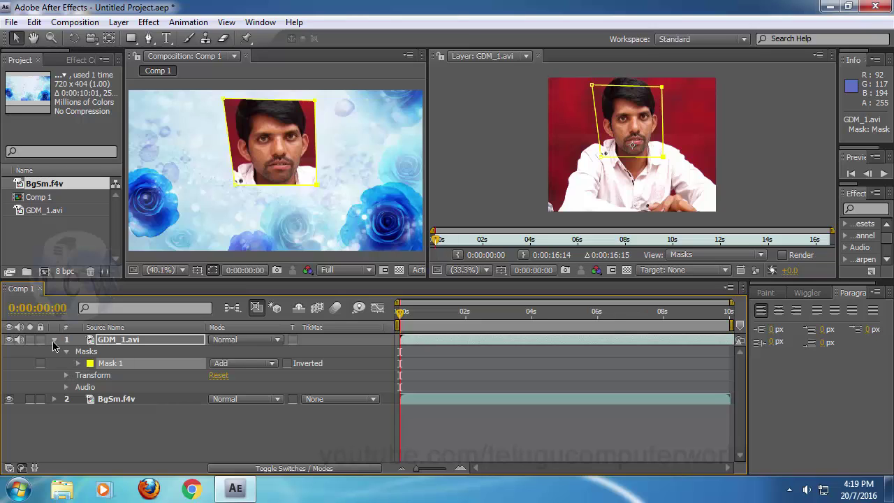
pyautogui.click(53, 340)
pyautogui.click(55, 340)
pyautogui.click(78, 364)
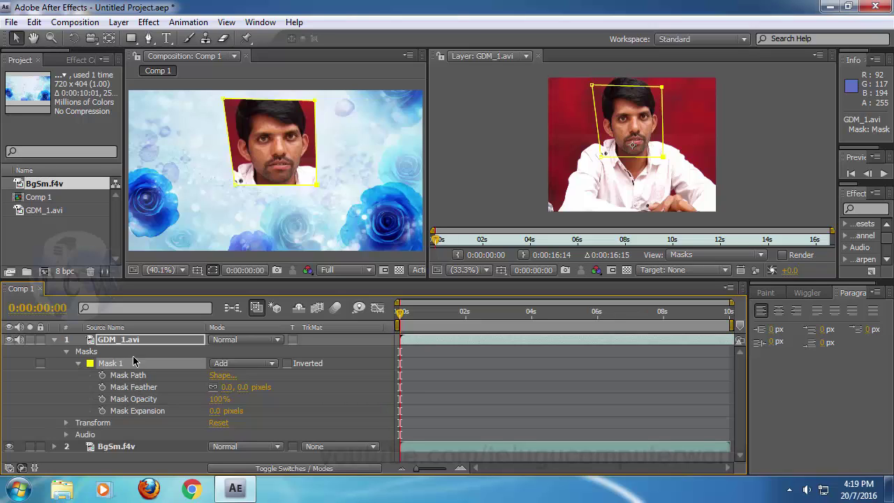
pyautogui.click(144, 376)
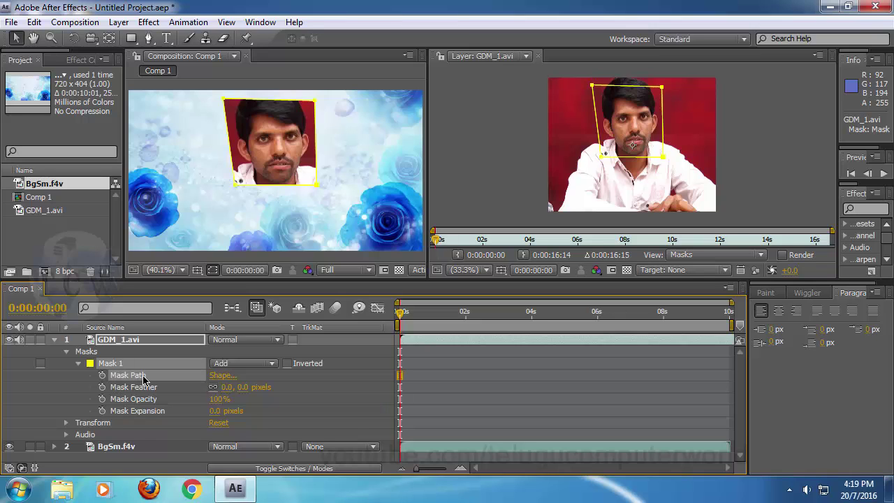
pyautogui.click(222, 375)
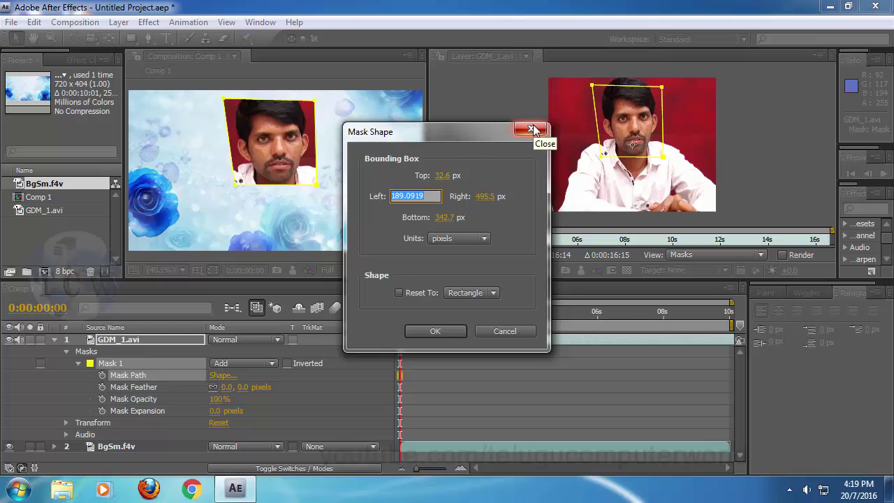
pyautogui.click(479, 296)
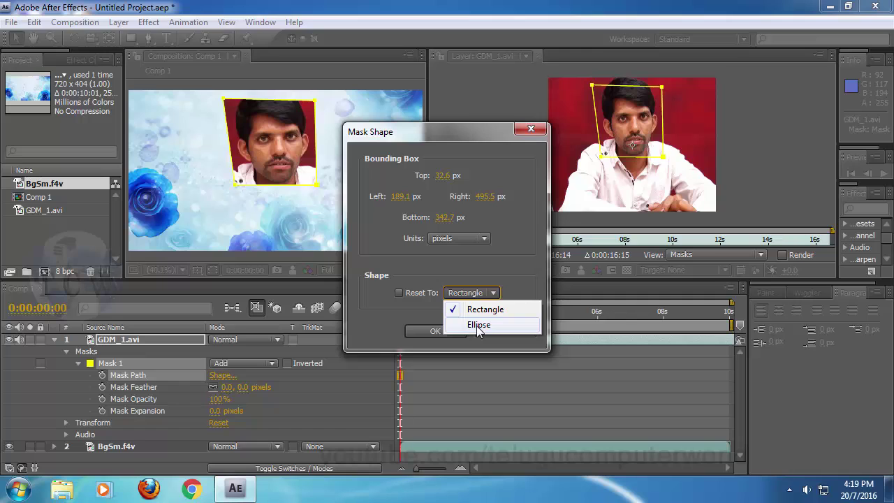
pyautogui.click(478, 326)
pyautogui.click(435, 331)
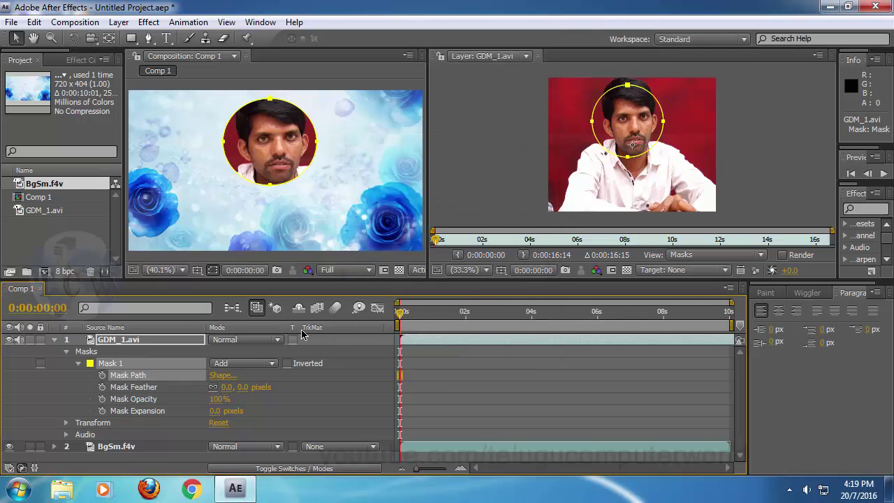
# Reset Mask 1's path shape to a rectangle, then collapse and deselect the GDM_1.avi layer.
pyautogui.click(222, 375)
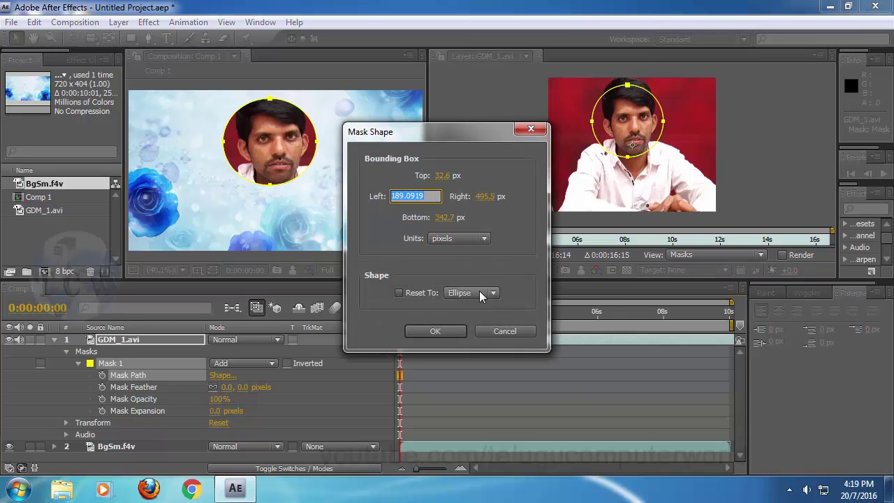
pyautogui.click(480, 296)
pyautogui.click(485, 312)
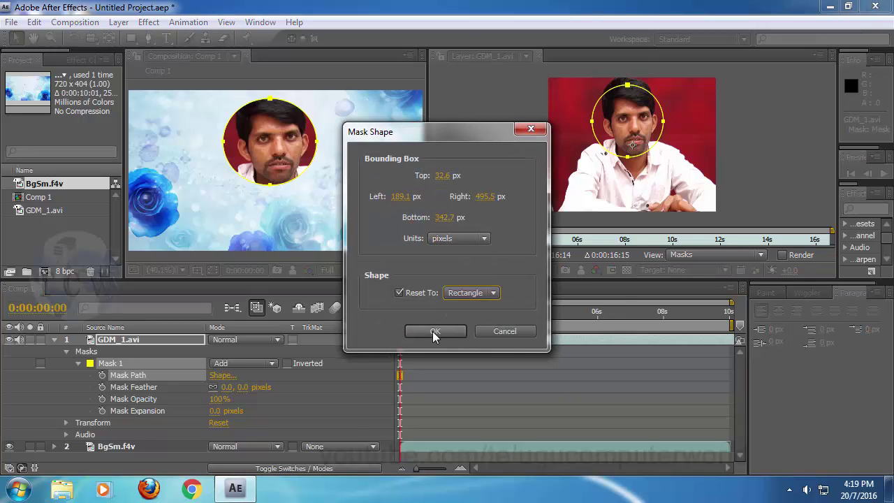
pyautogui.click(434, 333)
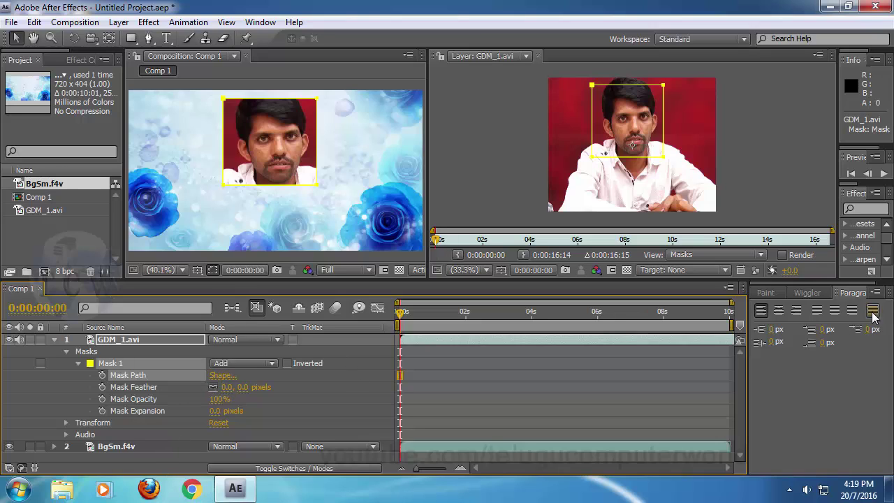
pyautogui.click(54, 340)
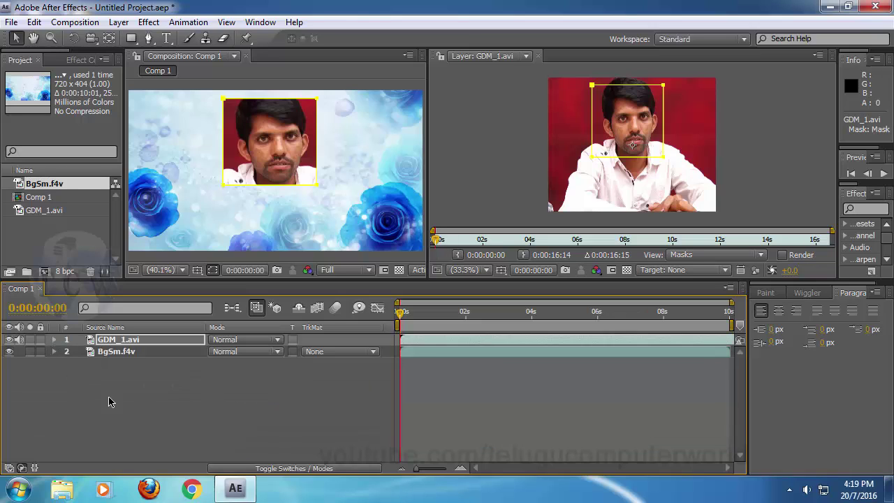
pyautogui.click(149, 412)
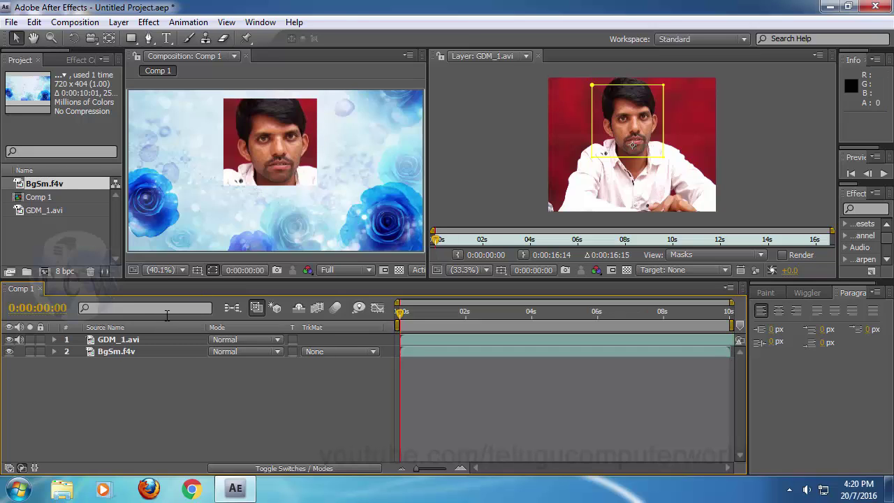
# Set Mask 1's Mask Feather to 48 pixels, then collapse and deselect the GDM_1.avi layer.
pyautogui.click(54, 340)
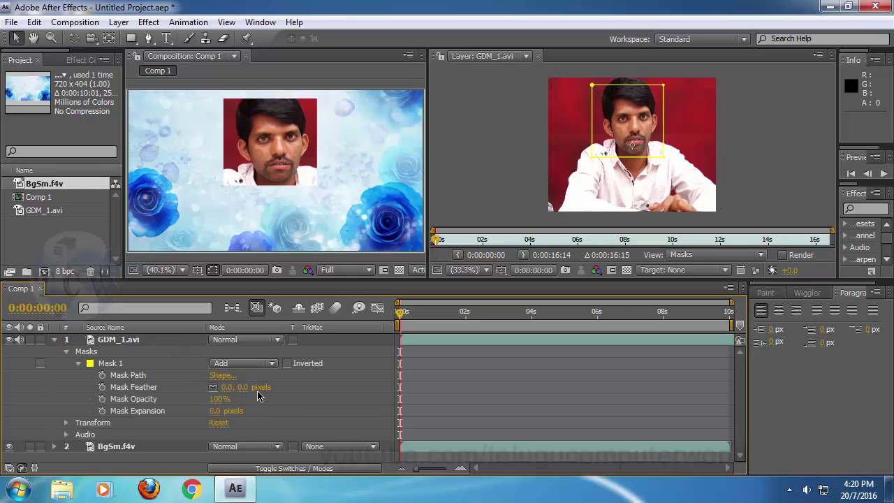
pyautogui.moveTo(225, 392); pyautogui.dragTo(259, 387)
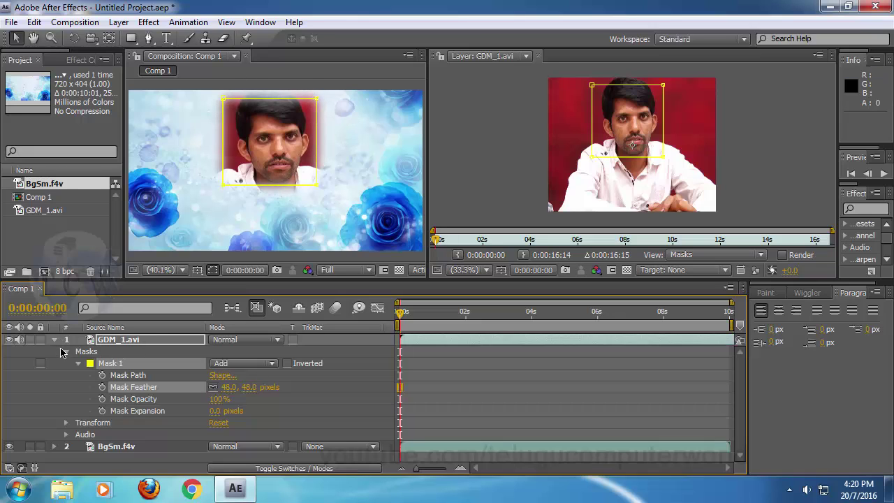
pyautogui.click(65, 351)
pyautogui.click(54, 339)
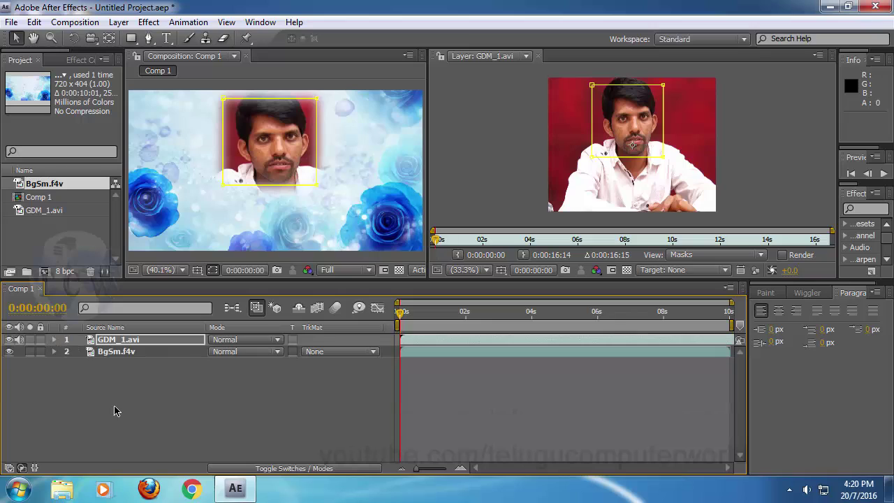
pyautogui.click(121, 417)
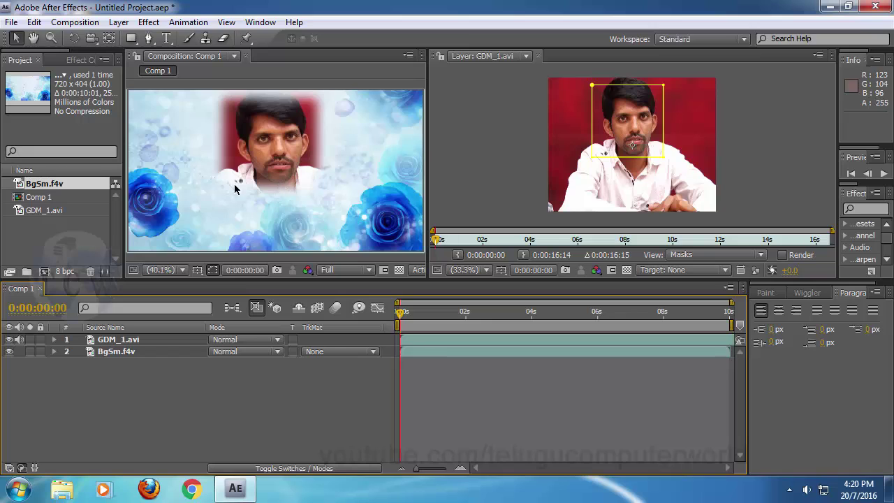
# Try out different Mask Opacity values for Mask 1 on the GDM_1.avi layer and return it to 100%.
pyautogui.click(54, 340)
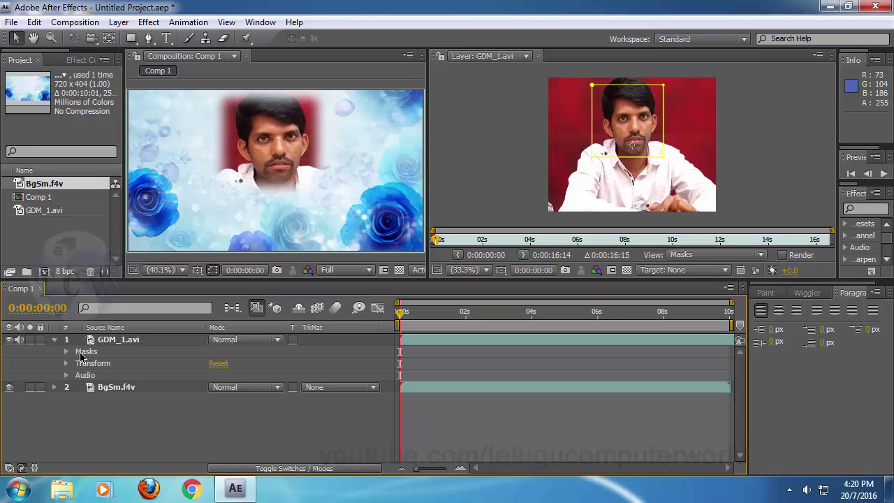
pyautogui.click(66, 352)
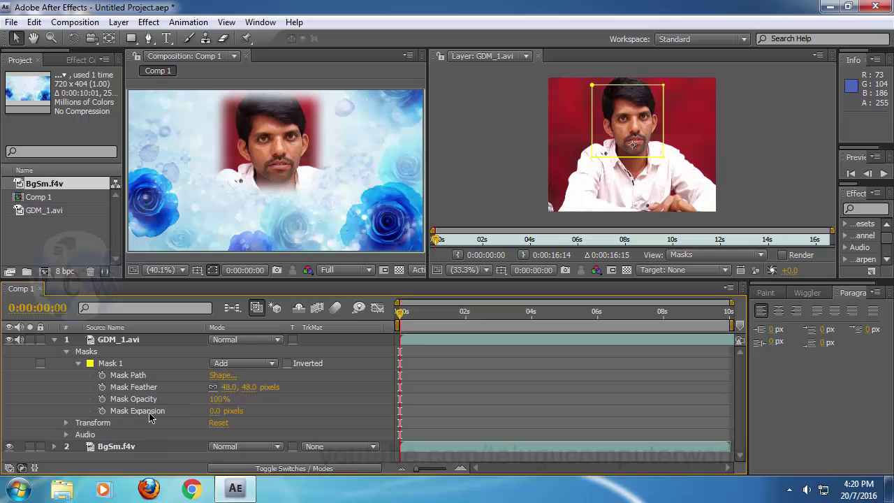
pyautogui.click(66, 423)
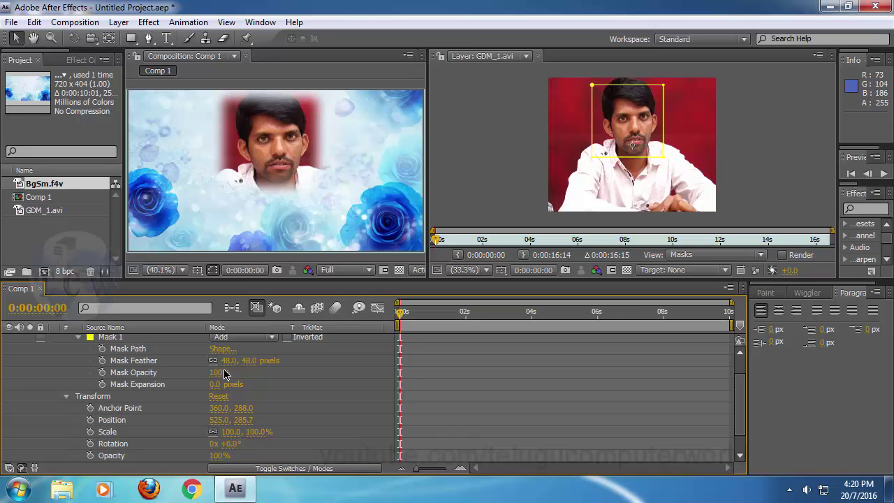
pyautogui.moveTo(219, 375); pyautogui.dragTo(259, 378)
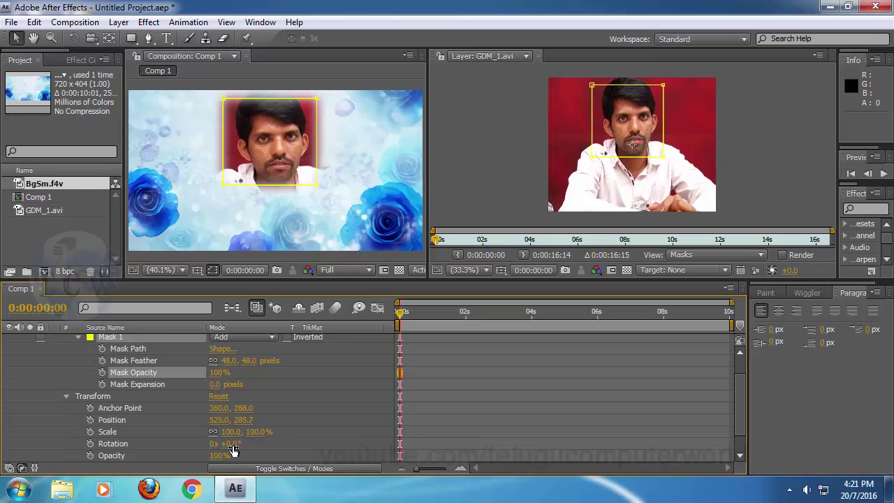
# Try out the GDM_1.avi layer's Transform Opacity, return it to 100% and collapse the mask and Transform properties.
pyautogui.moveTo(216, 458); pyautogui.dragTo(335, 449)
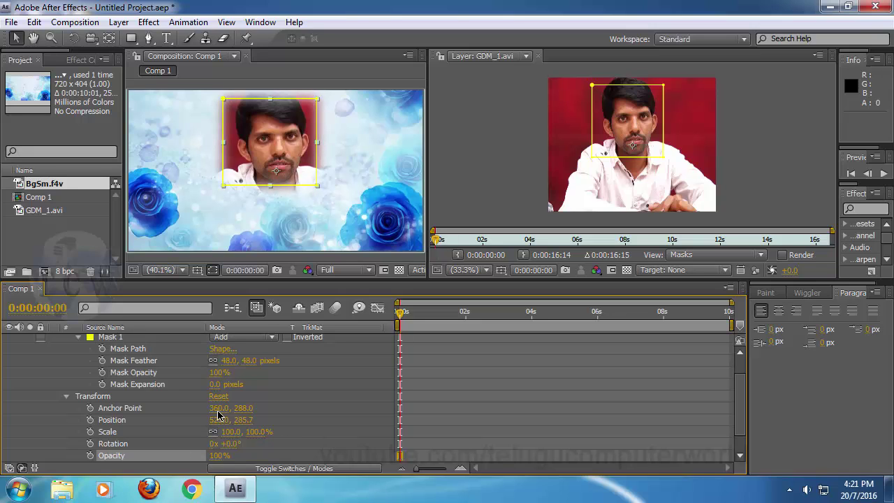
pyautogui.scroll(1, 75, 360)
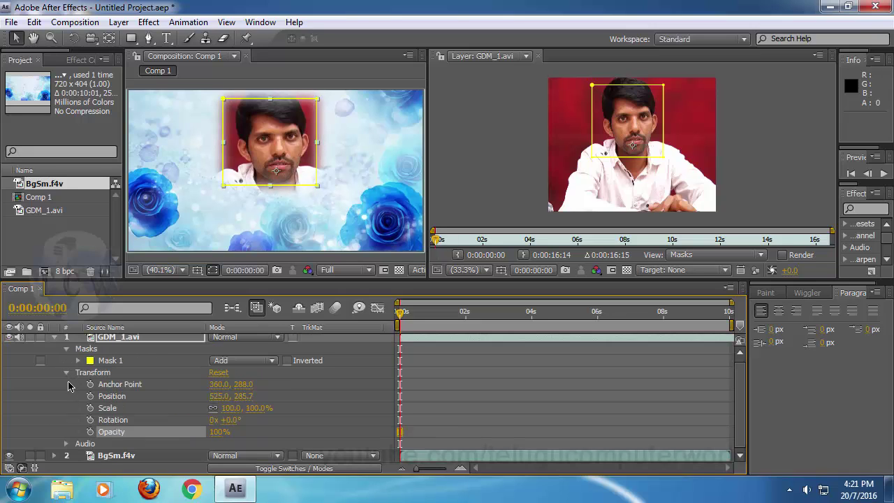
pyautogui.click(64, 380)
pyautogui.click(67, 375)
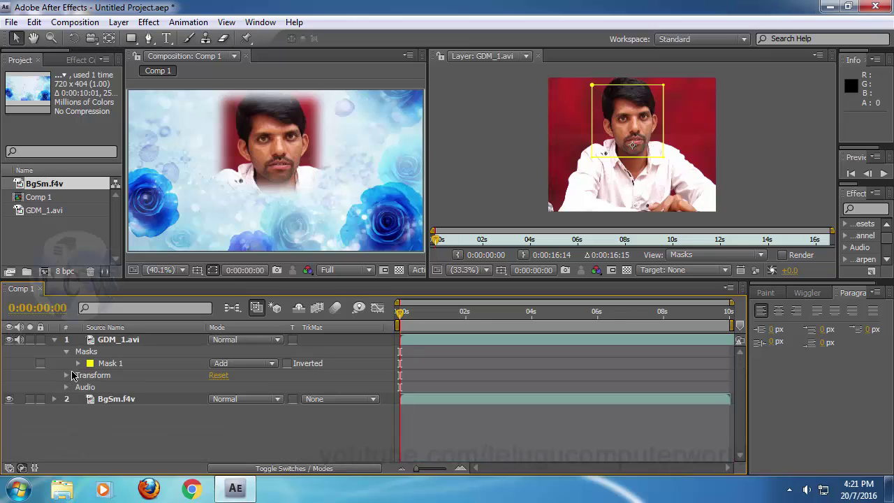
# Draw a second, elliptical mask over the folded hands in the GDM_1.avi Layer view, undoing any stray extra ellipse.
pyautogui.click(110, 363)
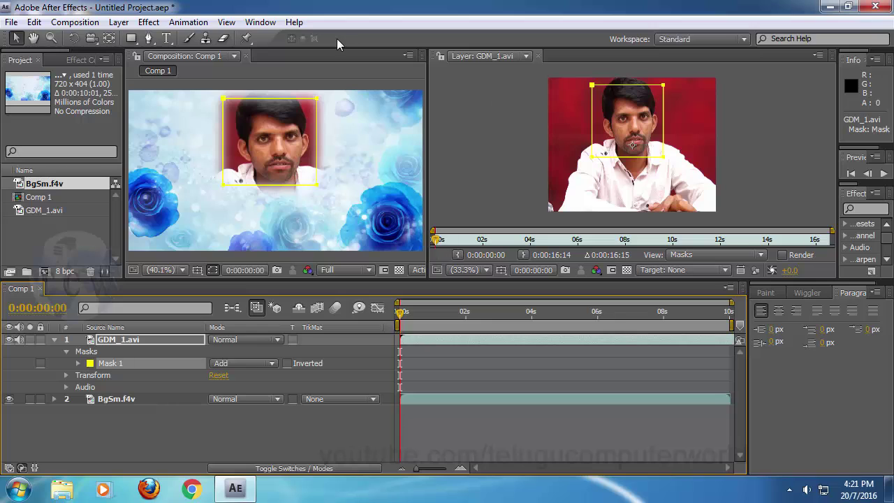
pyautogui.click(131, 39)
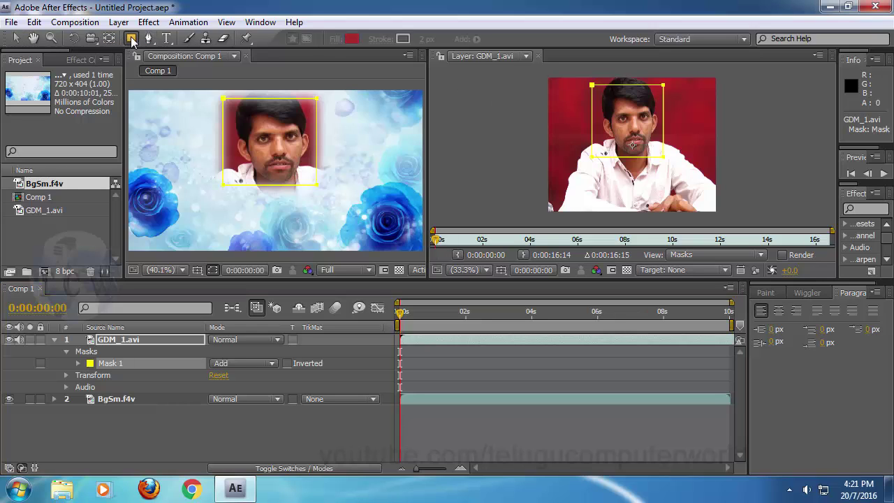
pyautogui.moveTo(133, 40); pyautogui.dragTo(190, 69)
pyautogui.moveTo(631, 177)
pyautogui.mouseDown()
pyautogui.moveTo(706, 216)
pyautogui.moveTo(697, 210)
pyautogui.mouseUp()
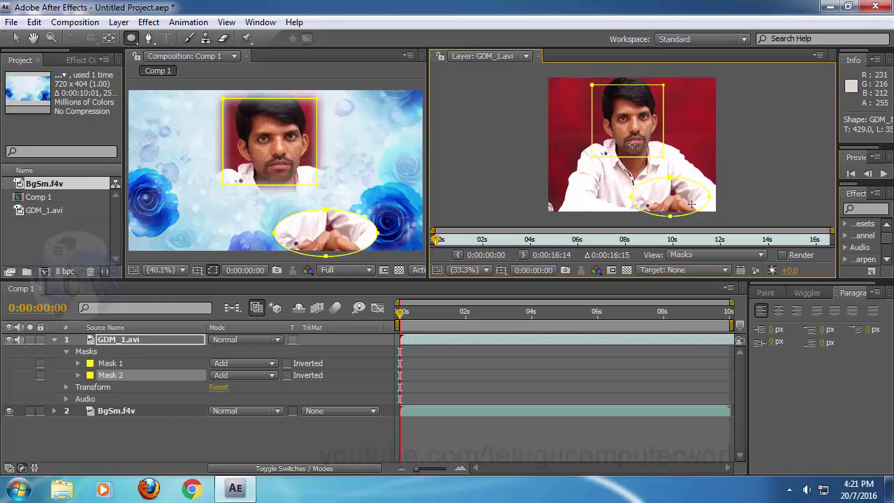
pyautogui.click(691, 204)
pyautogui.hotkey('ctrl', 'z')
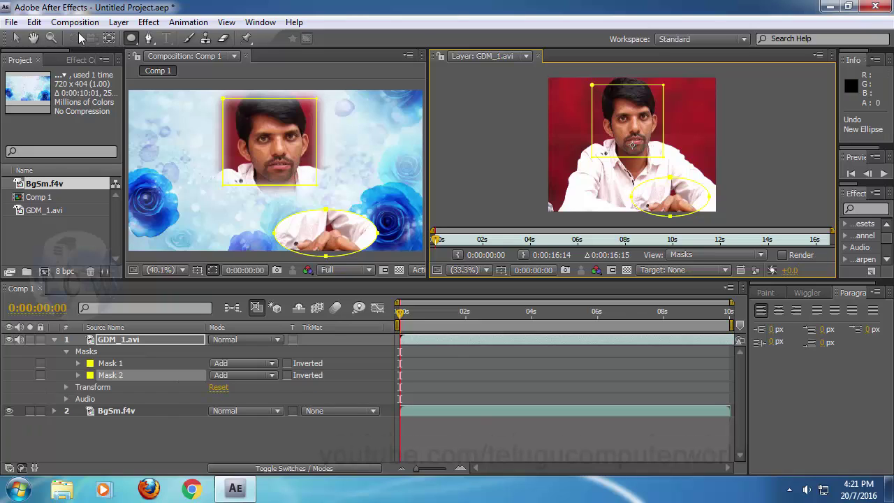
pyautogui.click(16, 38)
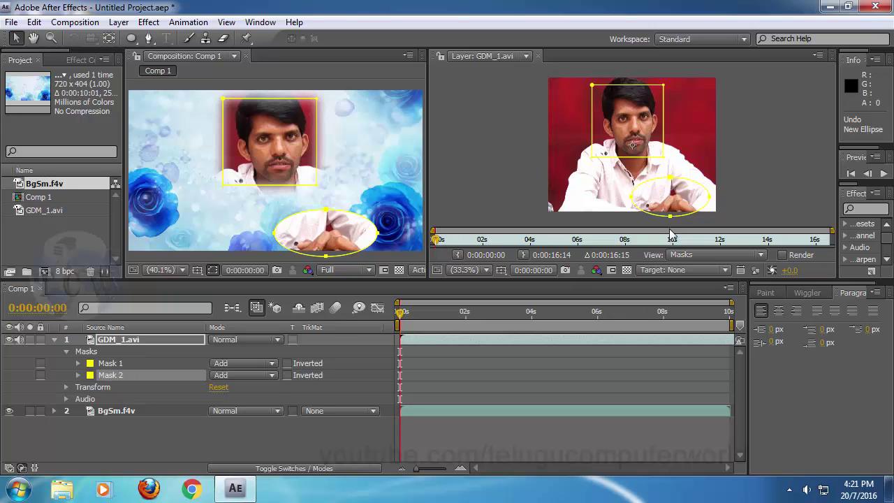
# Free-transform Mask 2 into a flatter ellipse shifted slightly to fit around the hands, then deselect it.
pyautogui.click(689, 188)
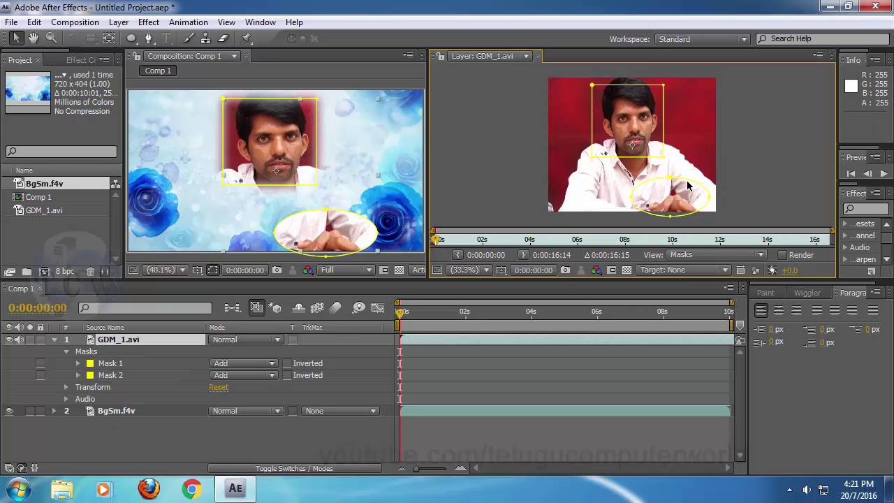
pyautogui.click(111, 375)
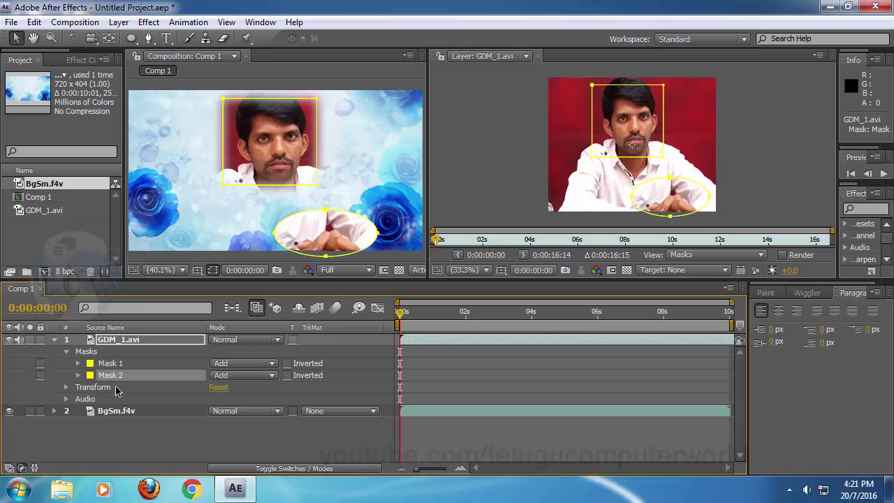
pyautogui.hotkey('ctrl', 't')
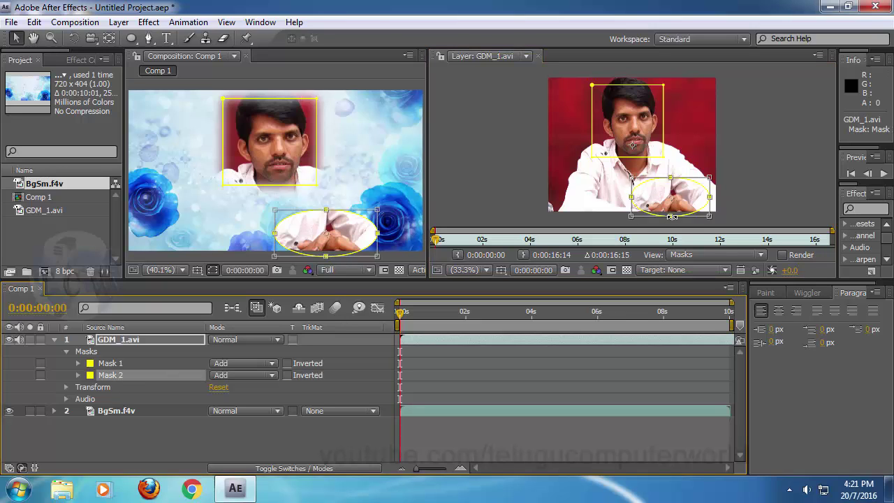
pyautogui.moveTo(671, 217); pyautogui.dragTo(683, 203)
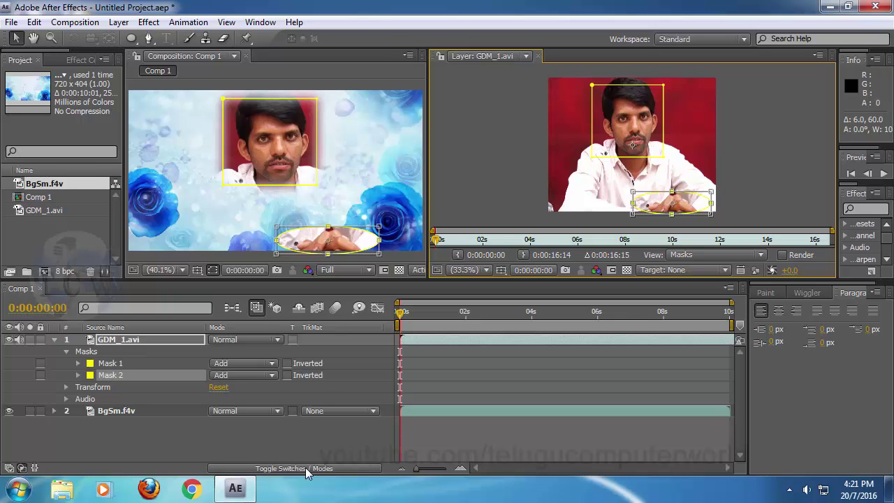
pyautogui.click(300, 432)
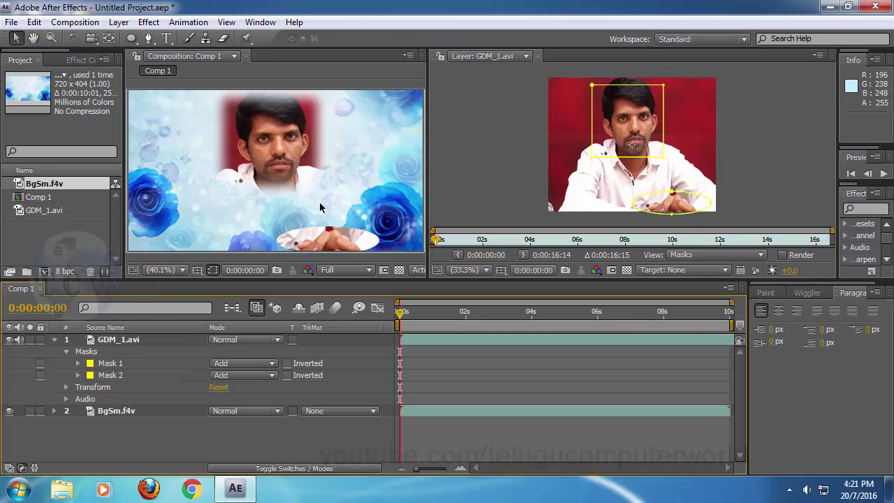
# Try out inverting Mask 2 on the GDM_1.avi layer and turn its inversion back off.
pyautogui.click(55, 341)
pyautogui.click(56, 344)
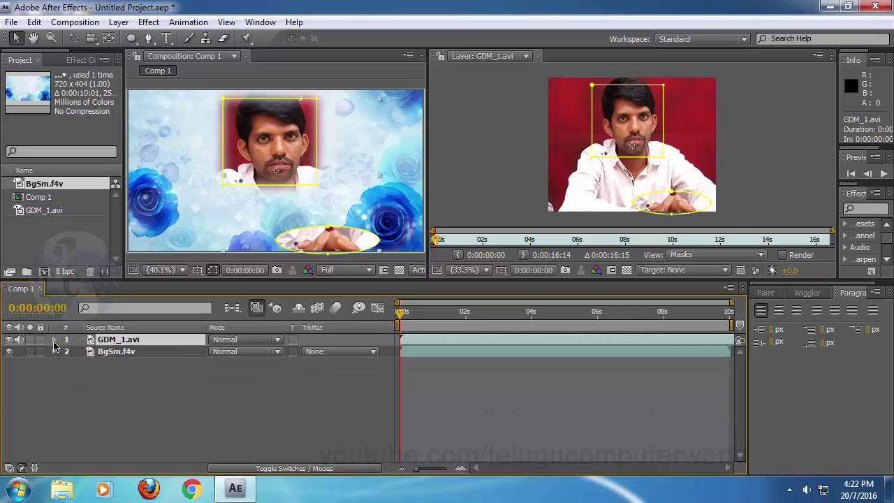
pyautogui.click(54, 340)
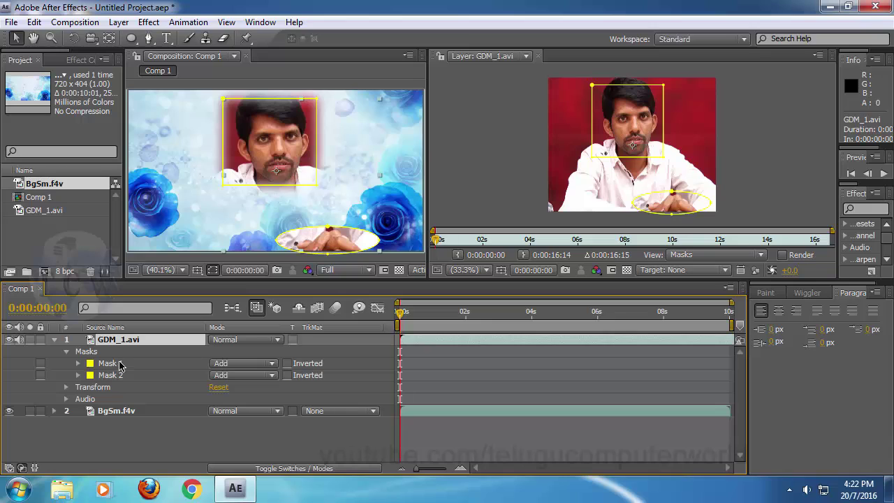
pyautogui.click(113, 364)
pyautogui.click(124, 377)
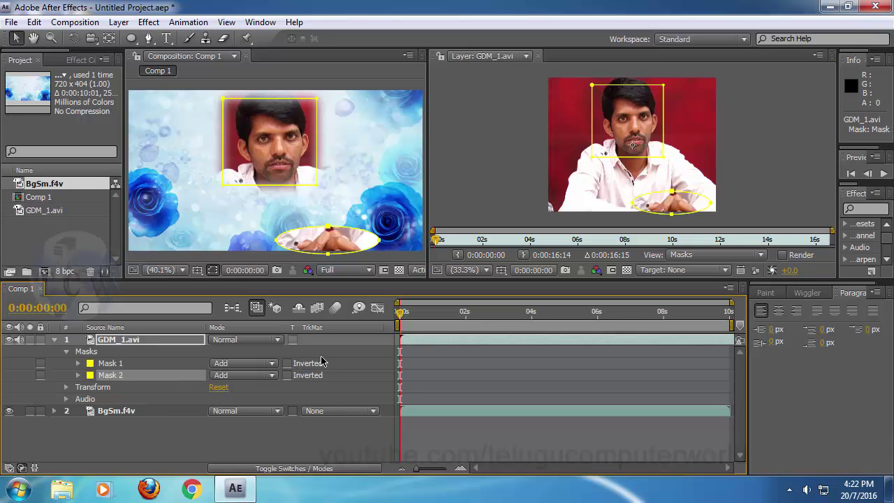
pyautogui.click(286, 375)
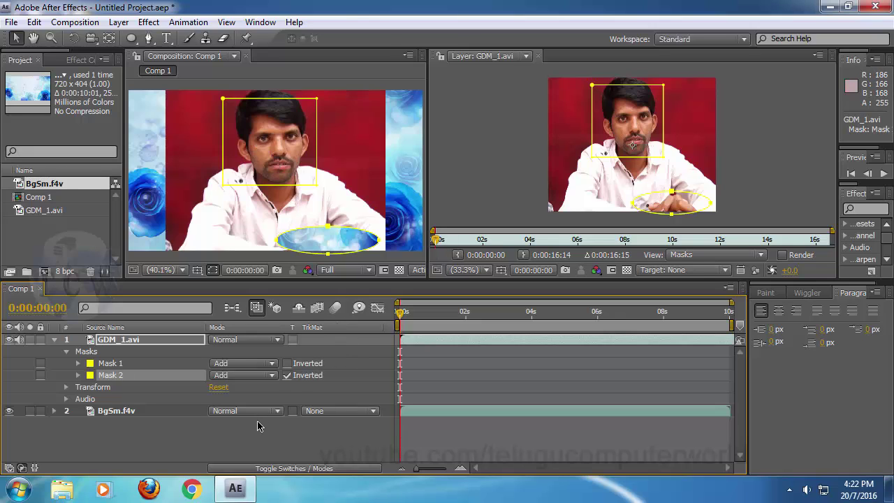
pyautogui.click(287, 375)
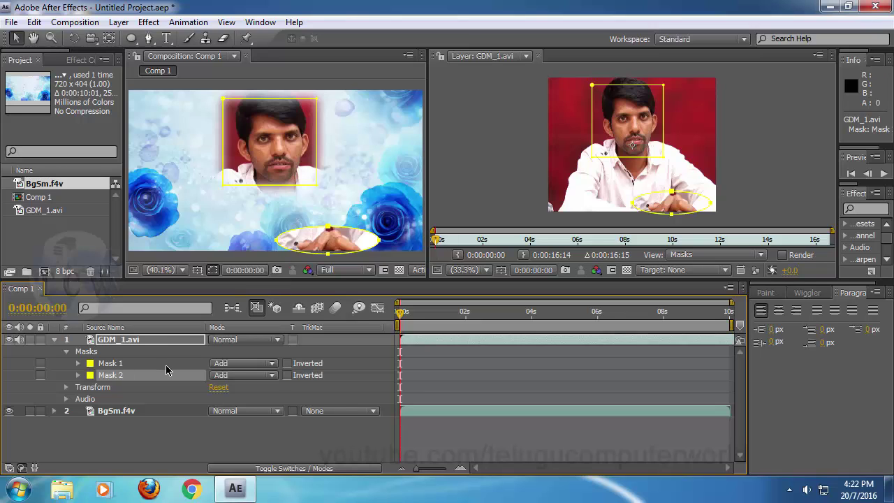
# Expand the properties of Mask 1 and Mask 2 and enlarge the timeline area to make room for them.
pyautogui.click(78, 363)
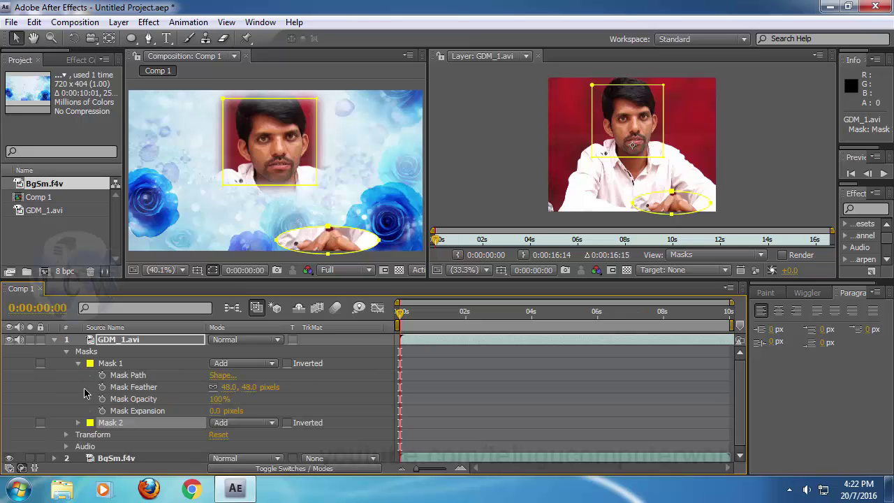
pyautogui.click(79, 423)
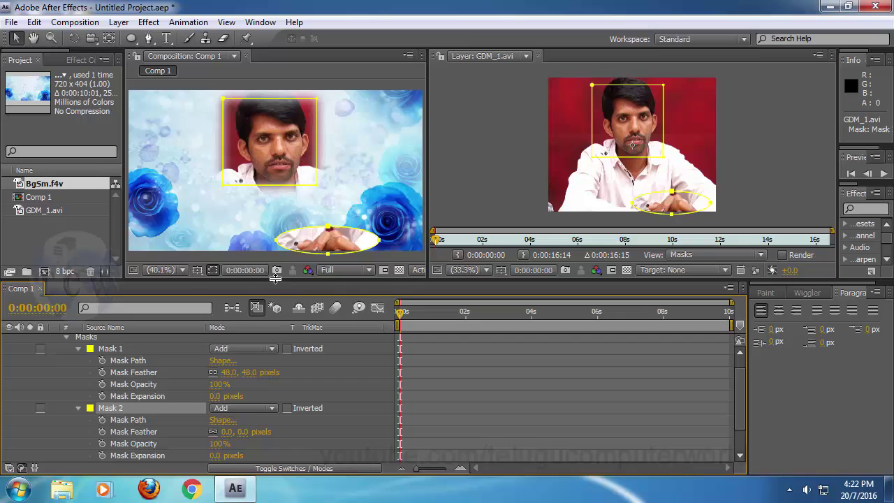
pyautogui.moveTo(275, 282); pyautogui.dragTo(276, 265)
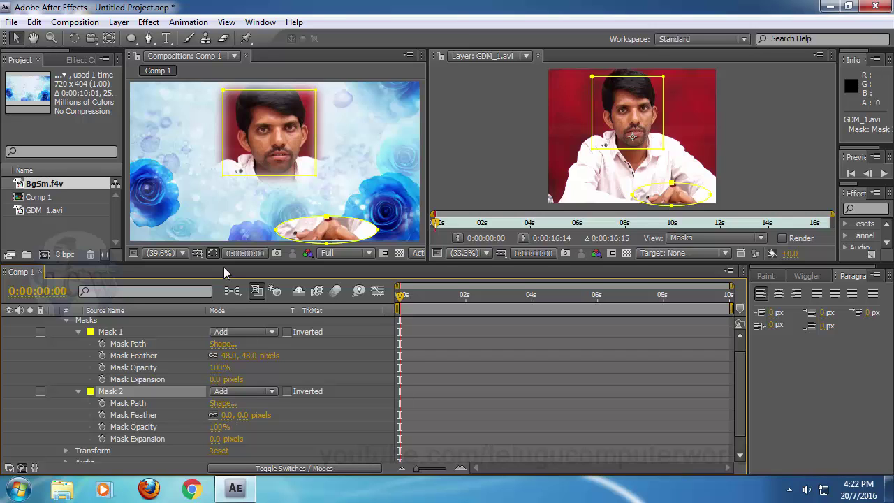
pyautogui.moveTo(227, 264); pyautogui.dragTo(227, 217)
# Try out the GDM_1.avi layer's Transform Opacity with both masks, return it to 100% and collapse the Transform properties.
pyautogui.click(67, 422)
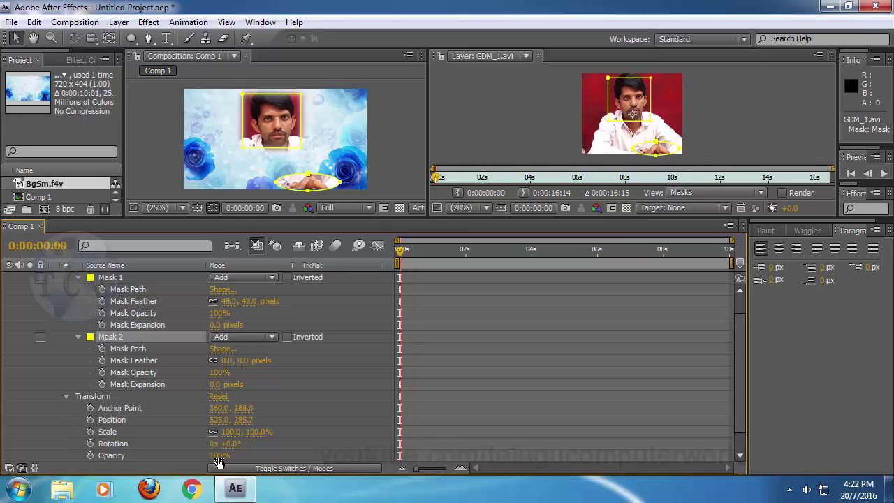
pyautogui.moveTo(218, 459); pyautogui.dragTo(195, 454)
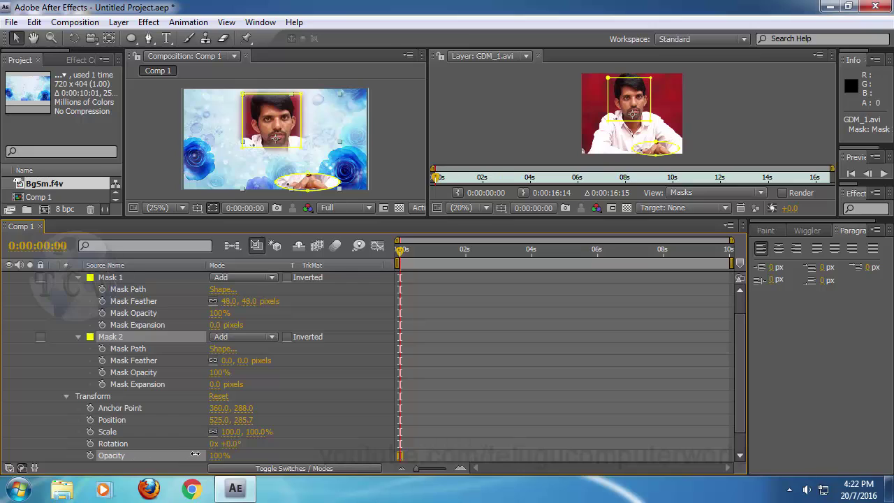
pyautogui.moveTo(248, 453); pyautogui.dragTo(248, 451)
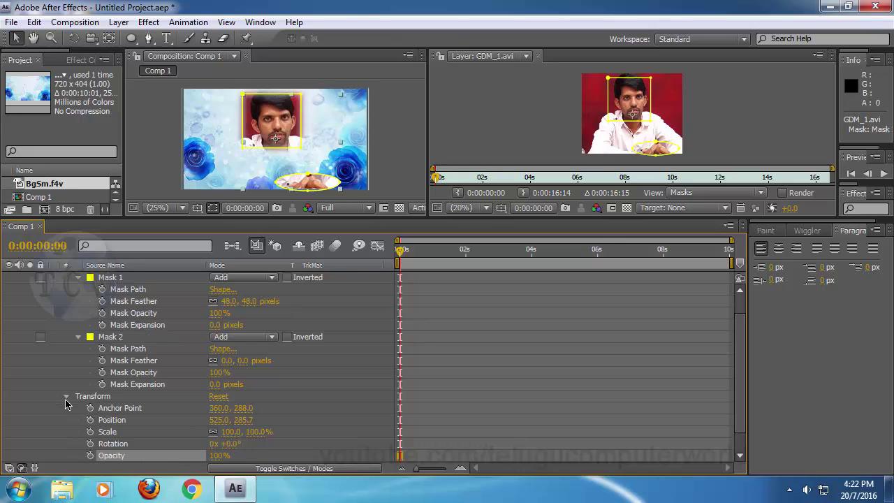
pyautogui.click(66, 402)
pyautogui.click(65, 396)
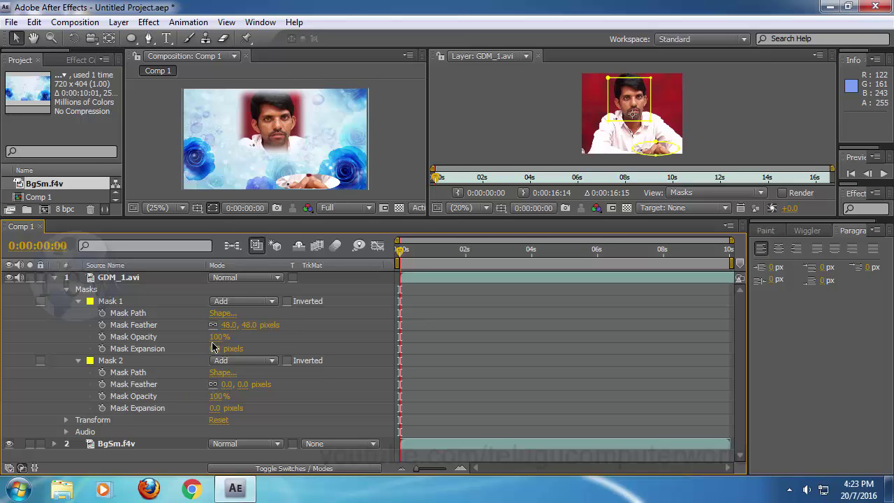
# Try out Mask Opacity on Mask 1 and Mask 2, returning each to 100%, and go through Mask 1's Path, Feather and Opacity properties.
pyautogui.moveTo(218, 337); pyautogui.dragTo(313, 334)
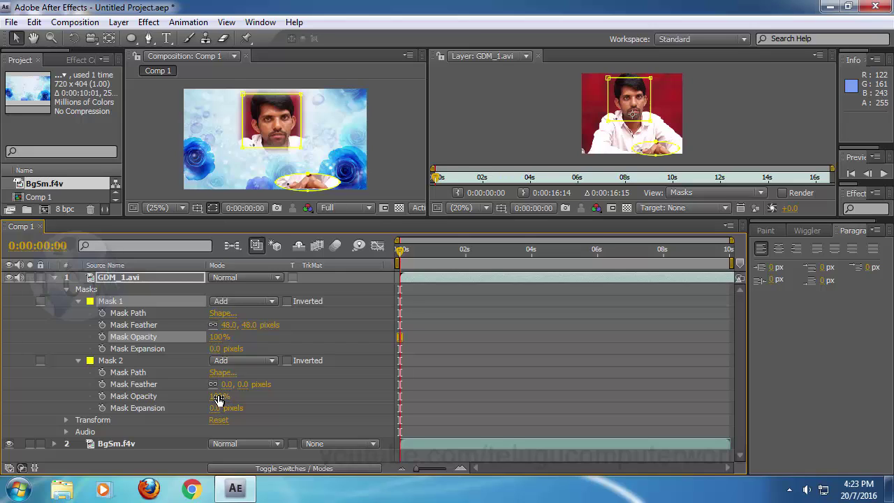
pyautogui.moveTo(219, 398); pyautogui.dragTo(314, 375)
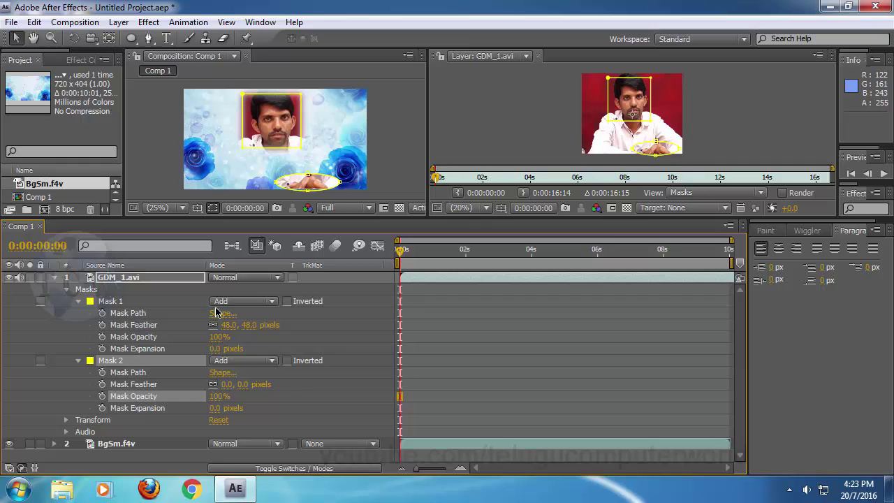
pyautogui.click(128, 313)
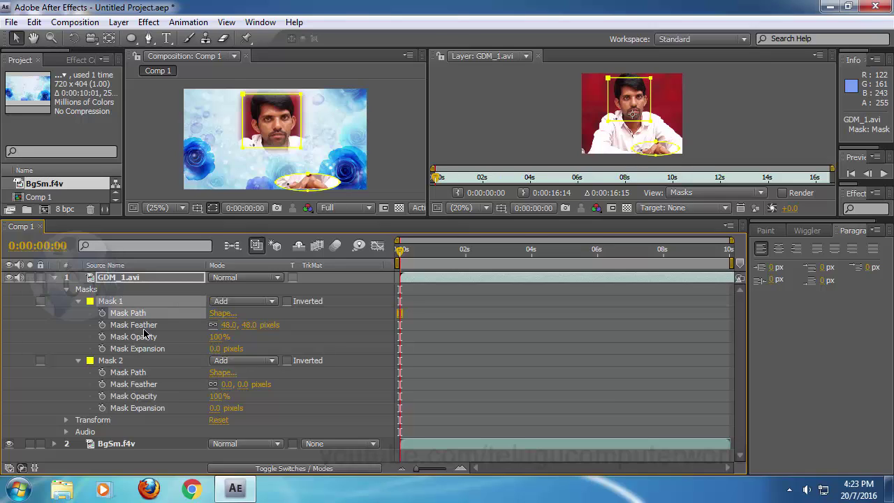
pyautogui.click(143, 326)
pyautogui.click(146, 338)
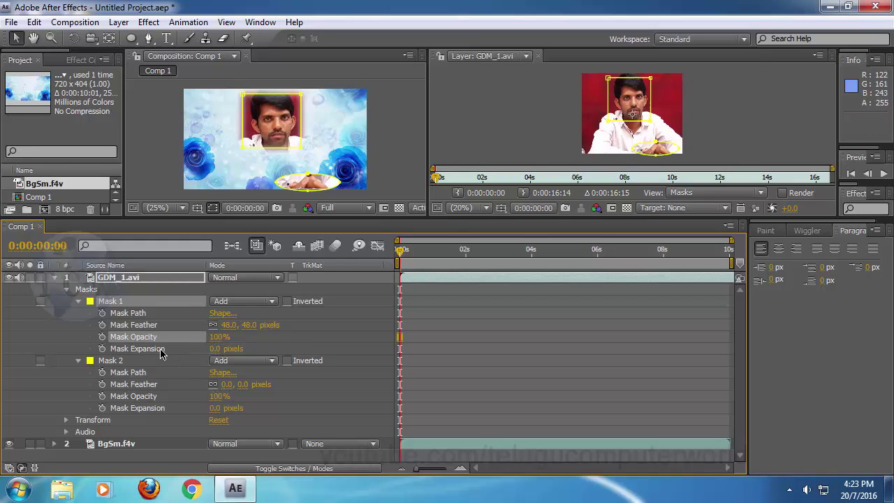
# Try a Mask Expansion of 5 pixels on Mask 1, reset it to 0 and enlarge the preview area above the timeline.
pyautogui.click(181, 351)
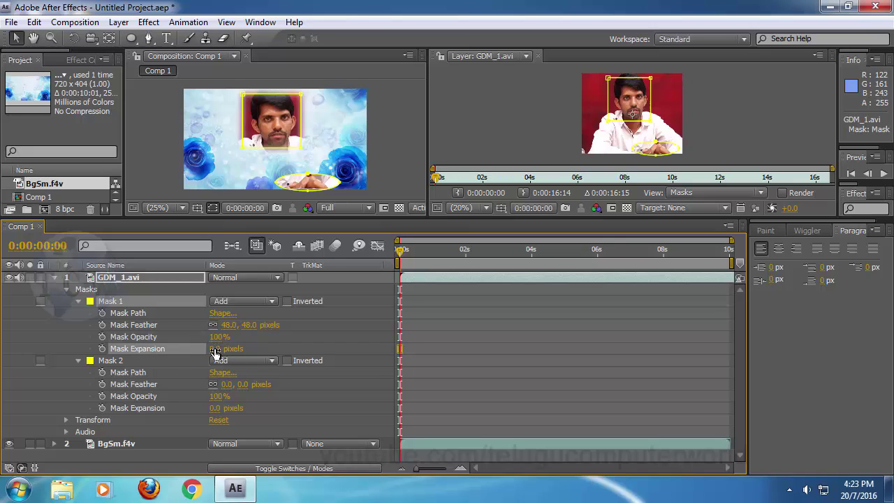
pyautogui.moveTo(214, 349)
pyautogui.mouseDown()
pyautogui.moveTo(301, 347)
pyautogui.moveTo(211, 354)
pyautogui.moveTo(222, 355)
pyautogui.mouseUp()
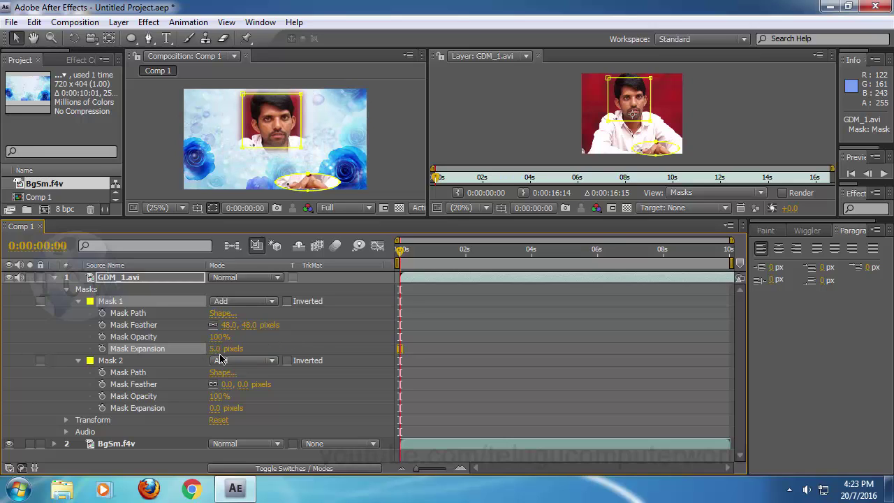
pyautogui.click(215, 349)
pyautogui.write('0')
pyautogui.press('Return')
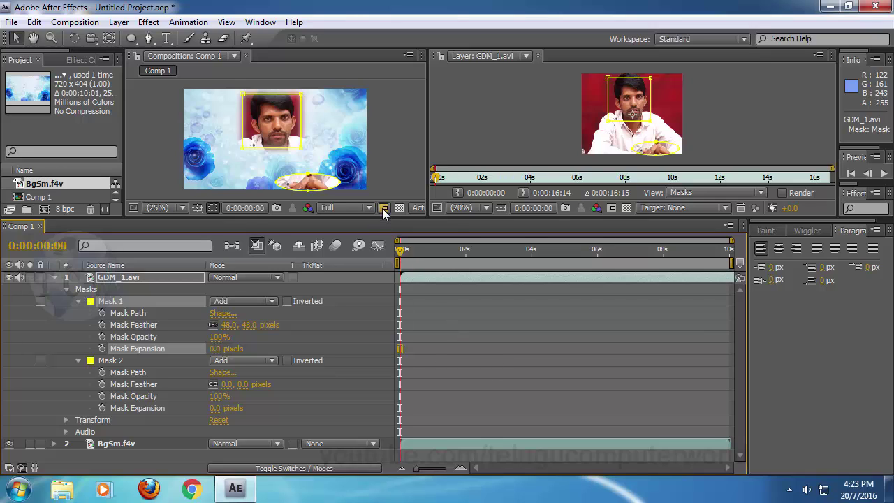
pyautogui.moveTo(382, 220); pyautogui.dragTo(398, 309)
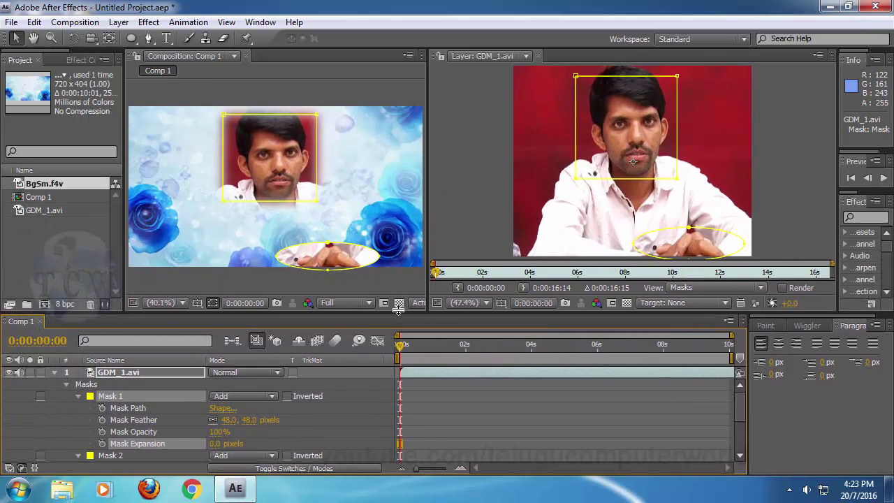